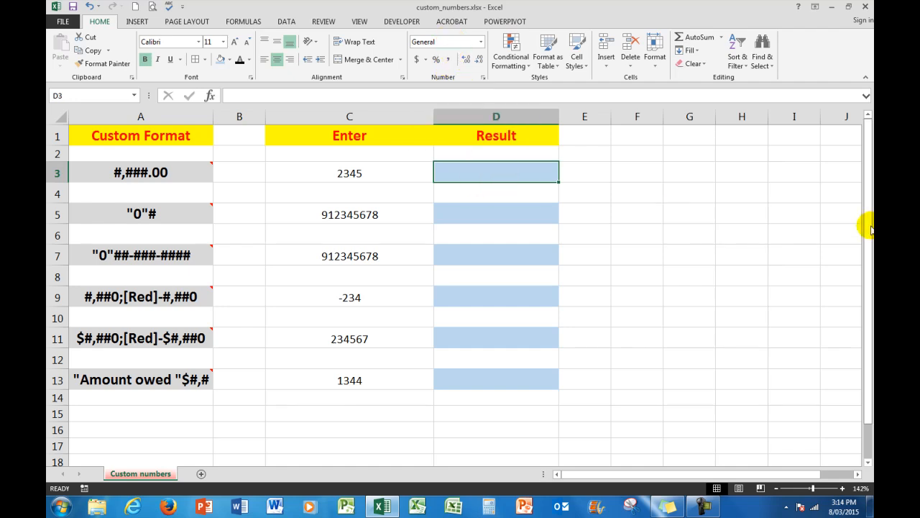
# - Enter 2345 in cell D3 as a trial without a custom format and clear the cell again
pyautogui.write('2345')
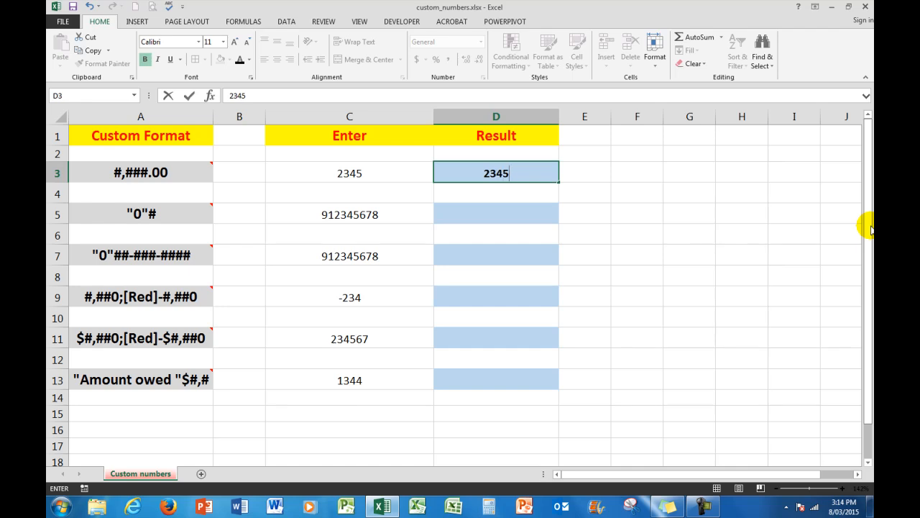
pyautogui.hotkey('ctrl', 'Return')
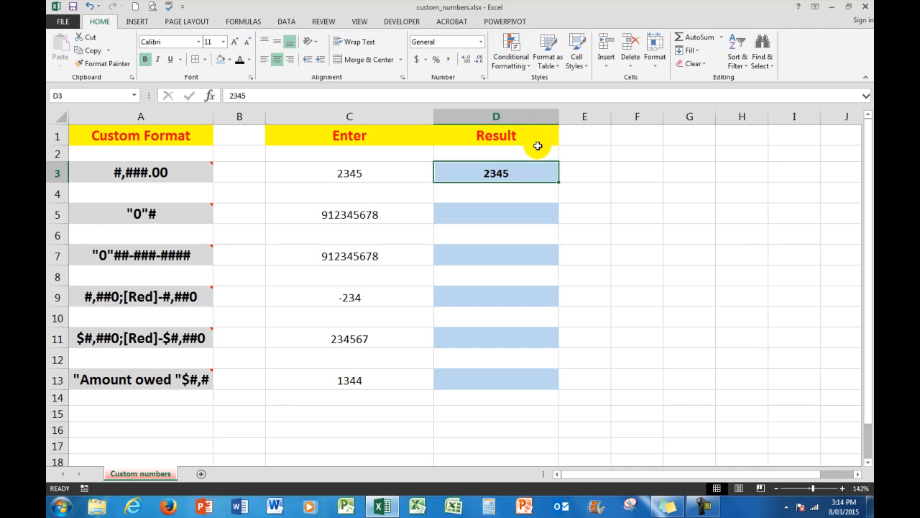
pyautogui.press('Delete')
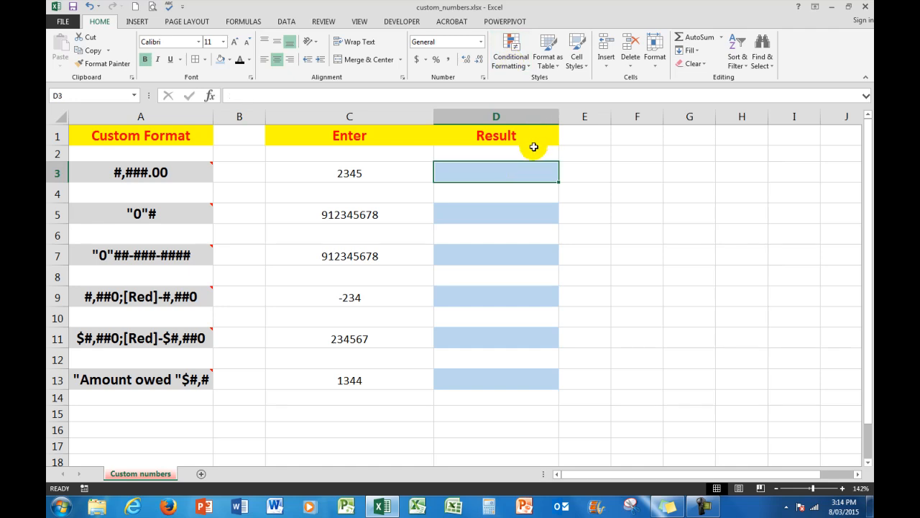
# - Apply the custom number format #,###.00 to the empty result cell D3
pyautogui.click(479, 42)
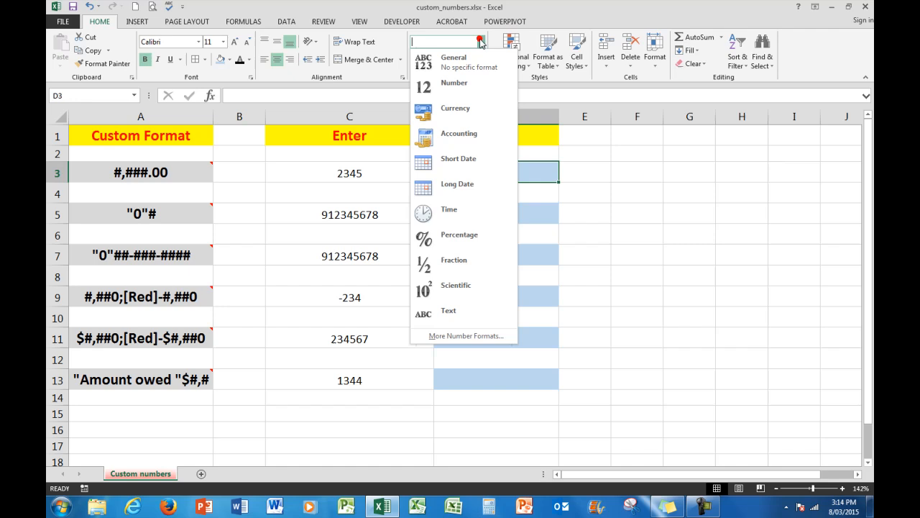
pyautogui.click(460, 336)
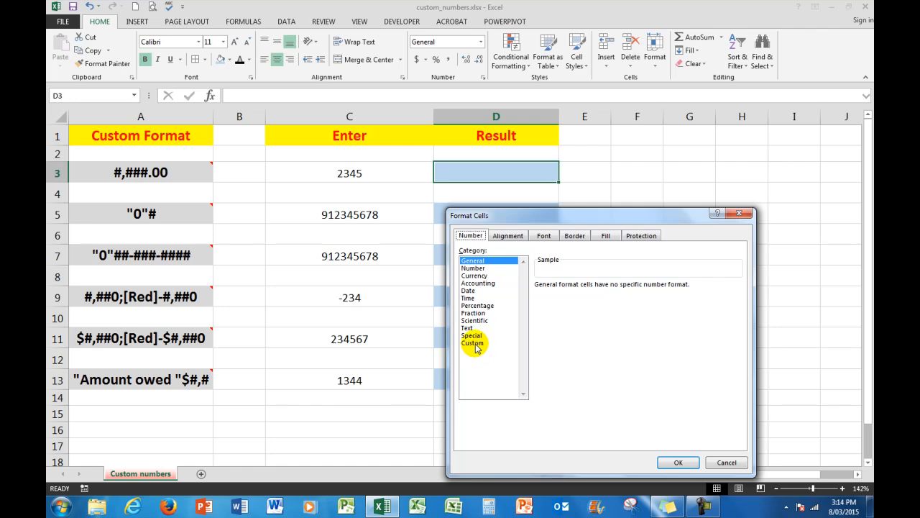
pyautogui.click(472, 344)
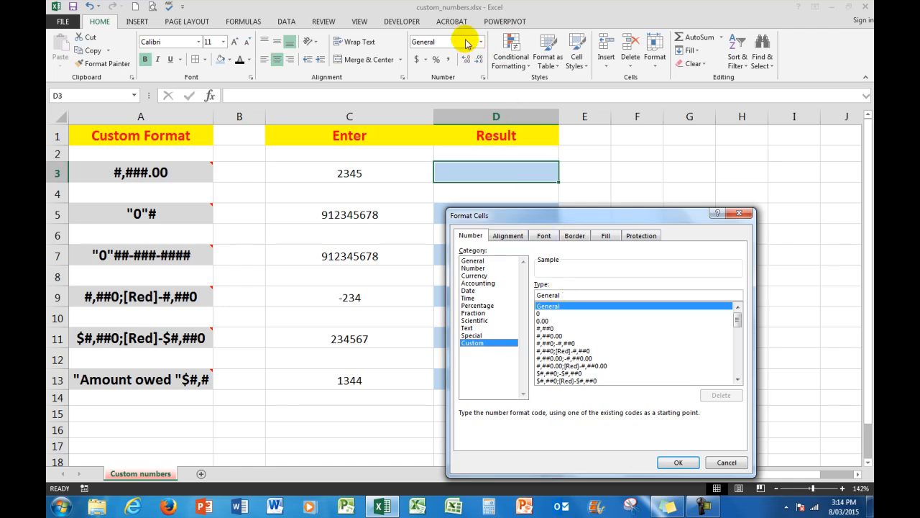
pyautogui.doubleClick(566, 294)
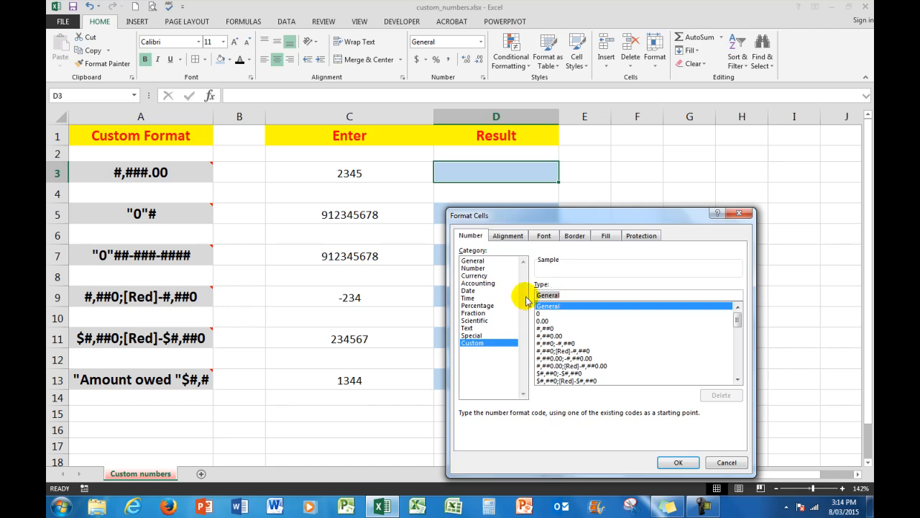
pyautogui.press('BackSpace')
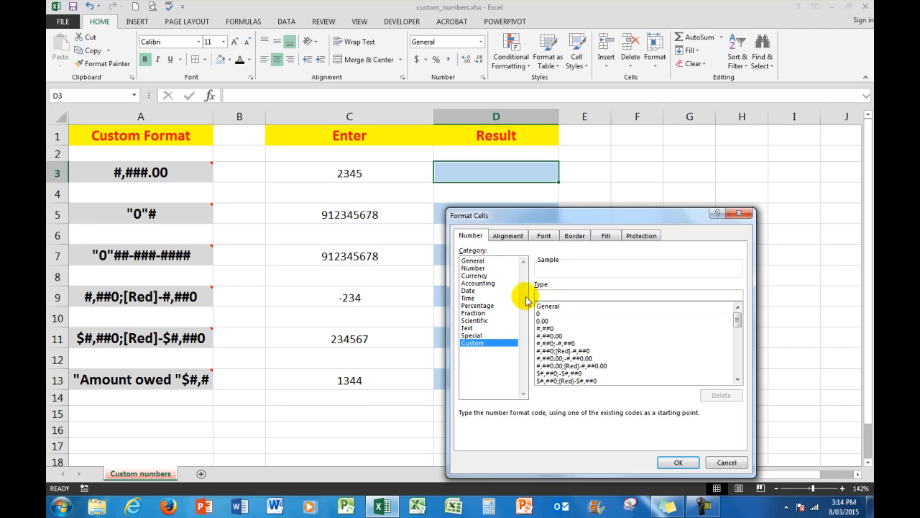
pyautogui.write('#')
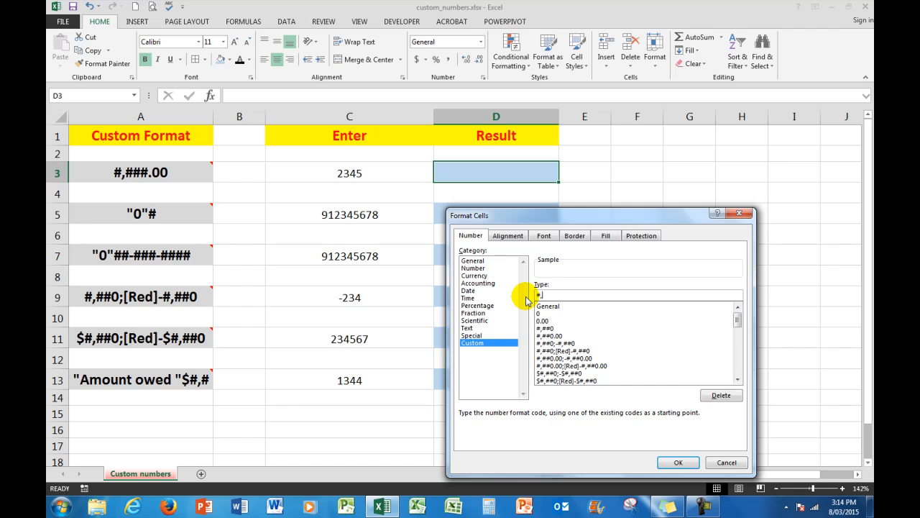
pyautogui.write(',###.00')
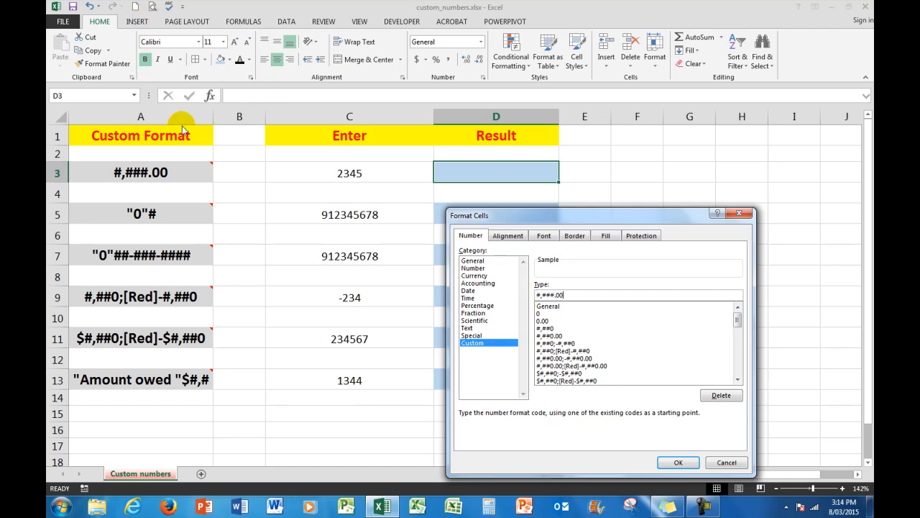
pyautogui.click(674, 462)
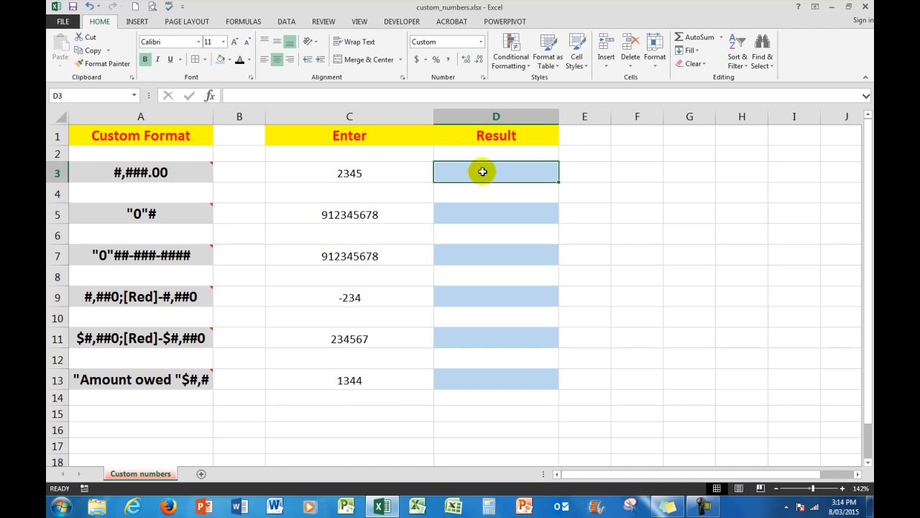
# - Enter 2345 in cell D3 to test its custom number format
pyautogui.write('2345')
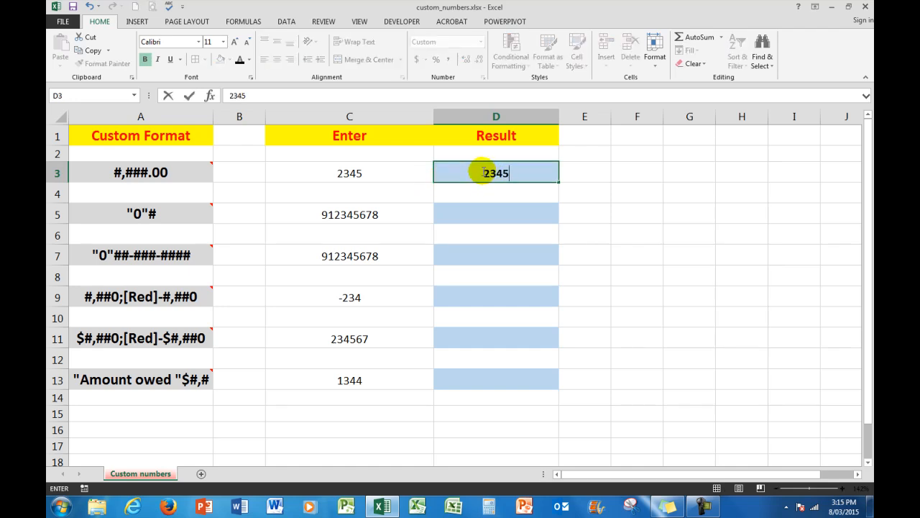
pyautogui.press('Return')
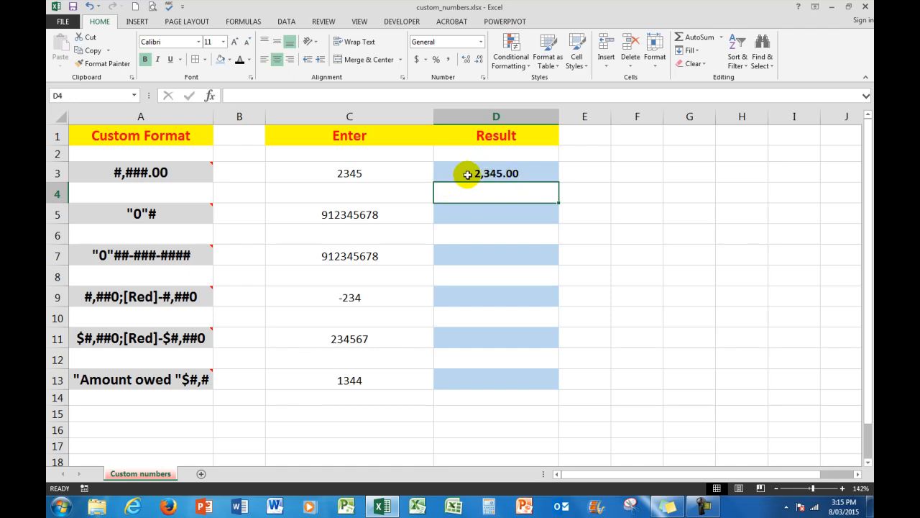
pyautogui.moveTo(117, 171)
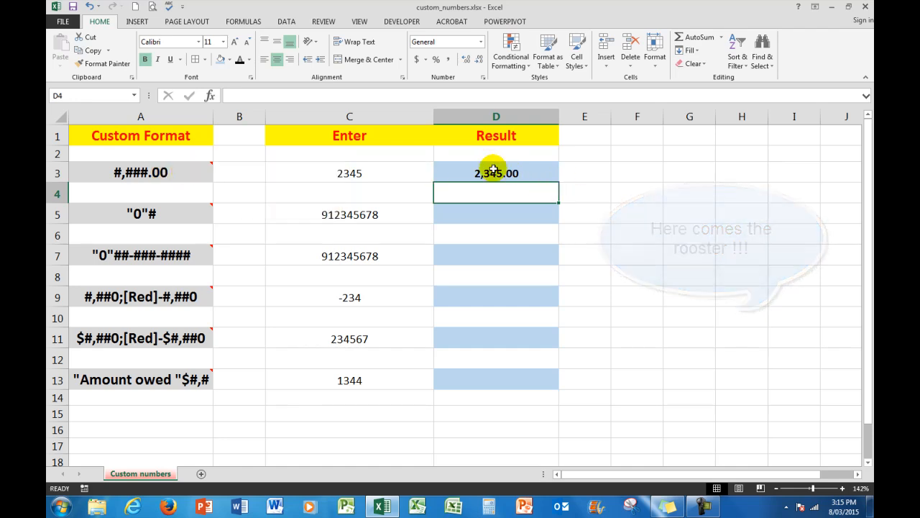
# - Replace the value in cell D3 with 1234567 to test the format on a larger number
pyautogui.click(498, 174)
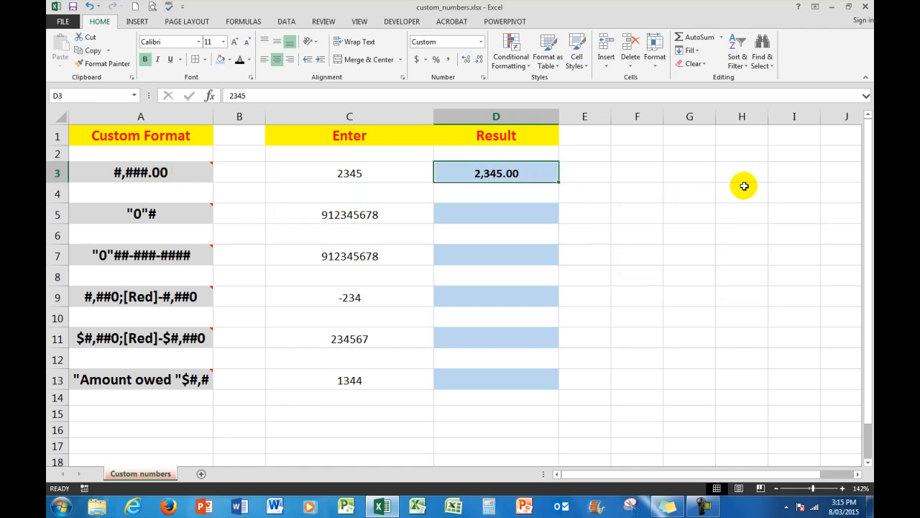
pyautogui.write('1,234,5')
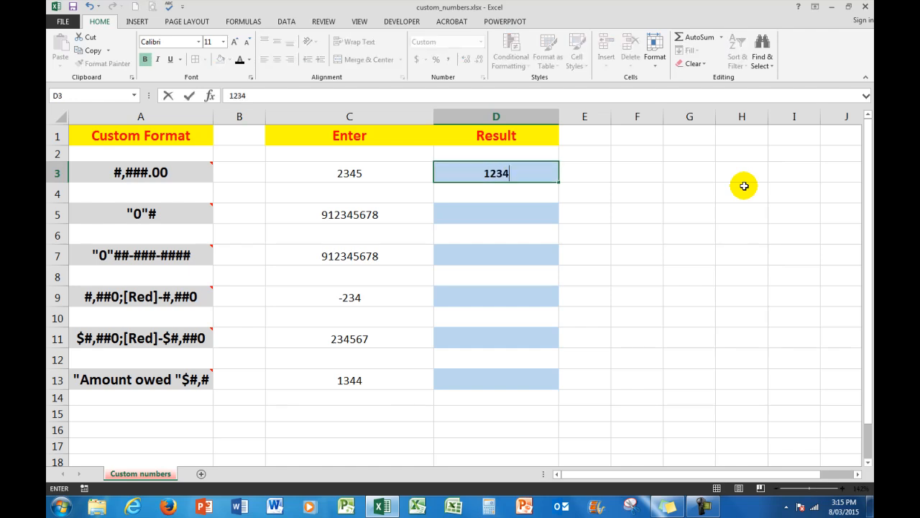
pyautogui.write('67')
pyautogui.press('Return')
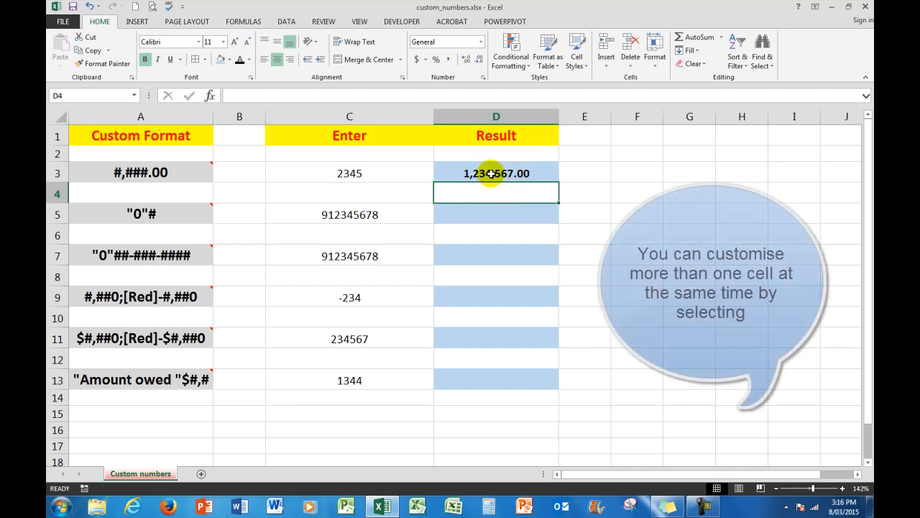
# - Apply the custom number format "0"# to result cell D5 for a leading zero
pyautogui.click(473, 211)
pyautogui.moveTo(157, 212)
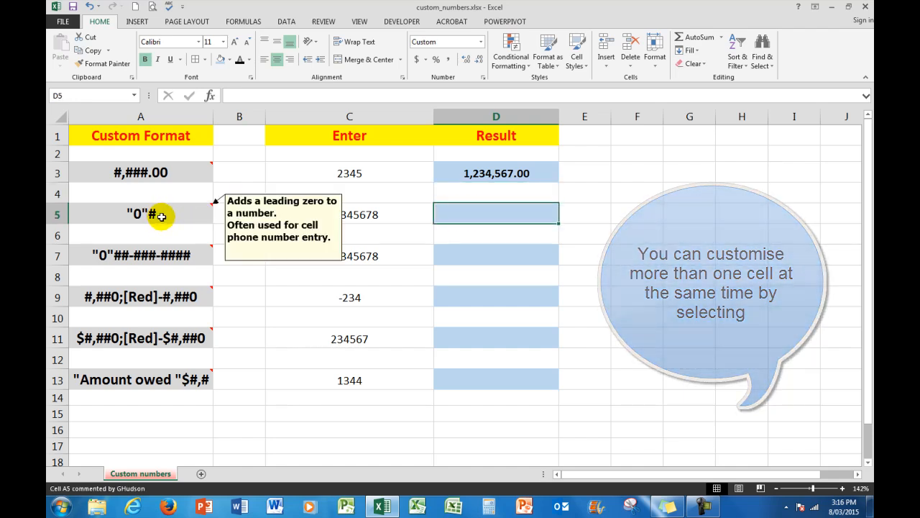
pyautogui.click(481, 42)
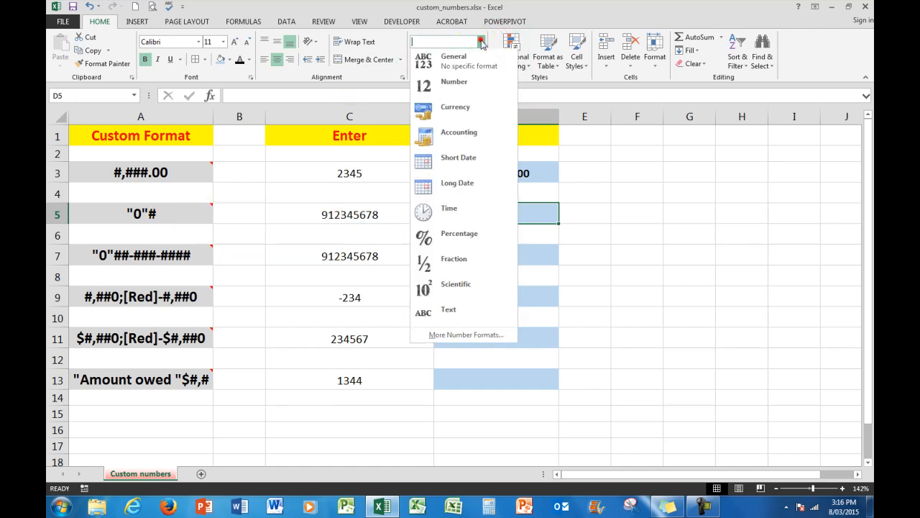
pyautogui.click(460, 334)
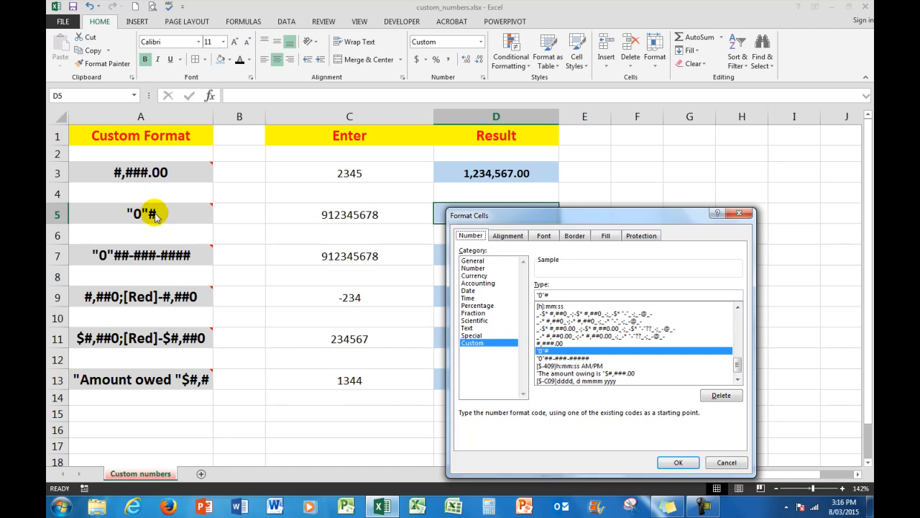
pyautogui.click(676, 463)
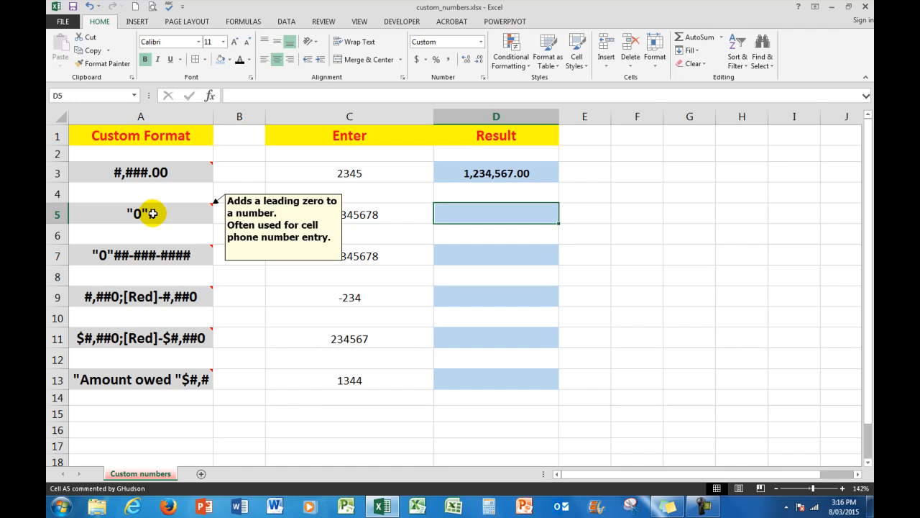
# - Enter the sample number given in C5 into result cell D5
pyautogui.click(486, 216)
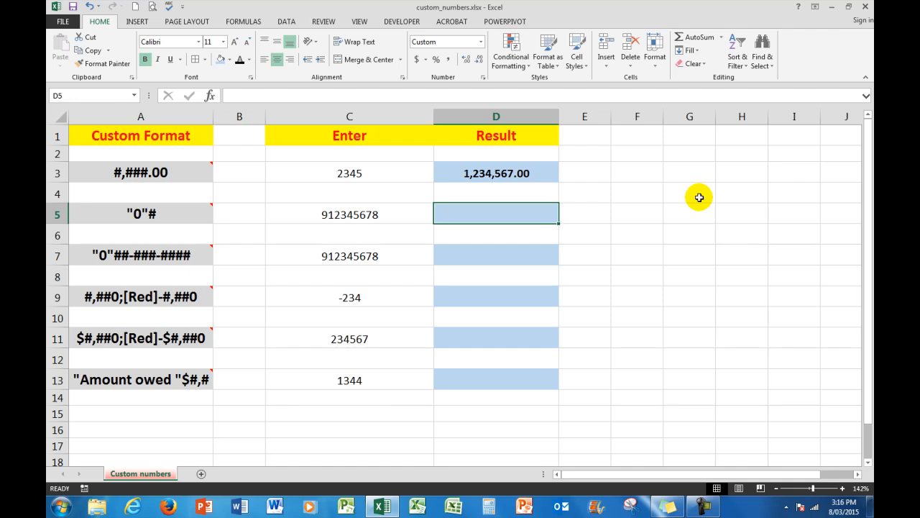
pyautogui.write('912345')
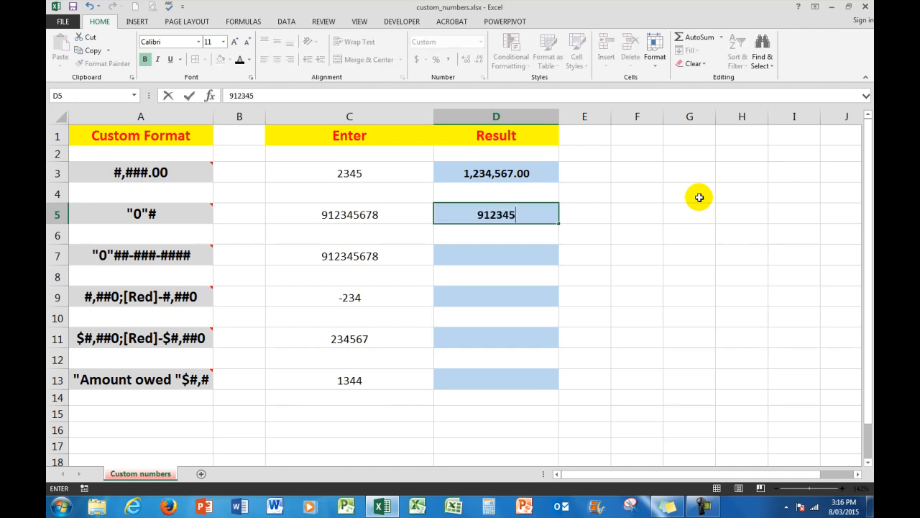
pyautogui.write('678')
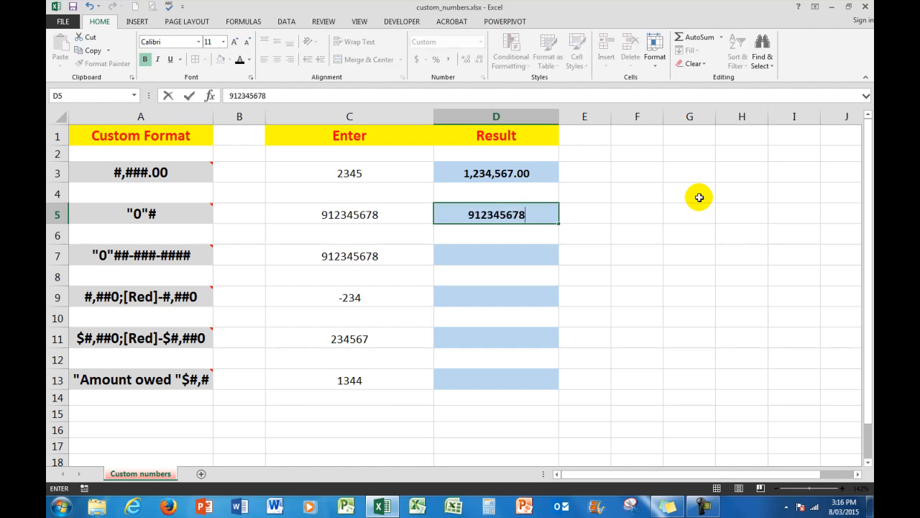
pyautogui.press('Return')
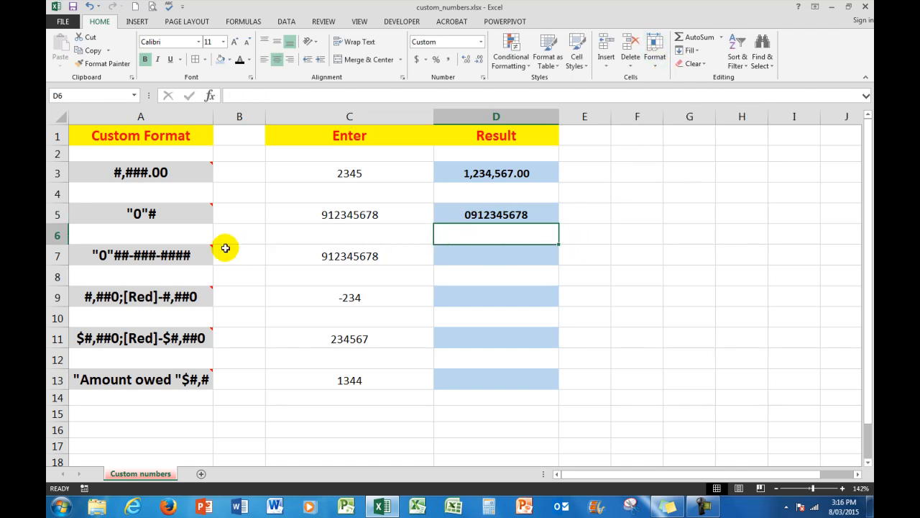
# - Apply the custom number format "0"##-###-##### to result cell D7
pyautogui.moveTo(196, 255)
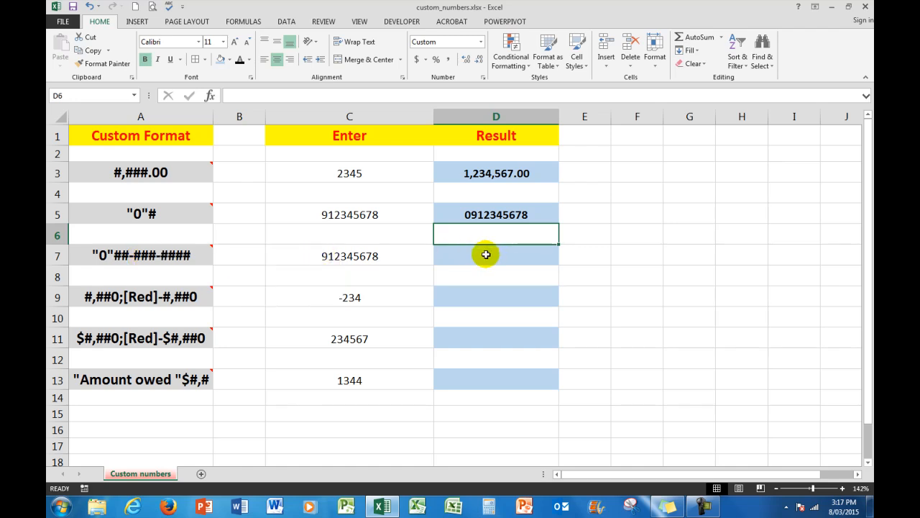
pyautogui.click(485, 255)
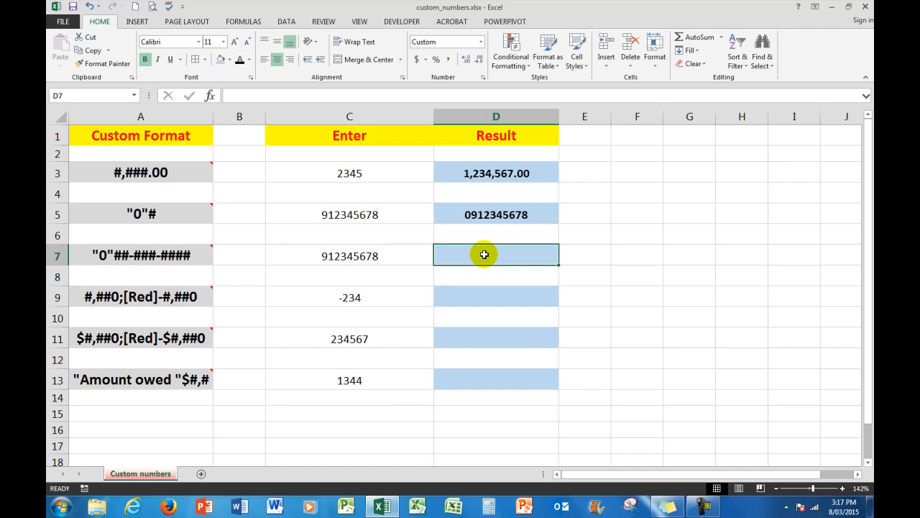
pyautogui.click(481, 43)
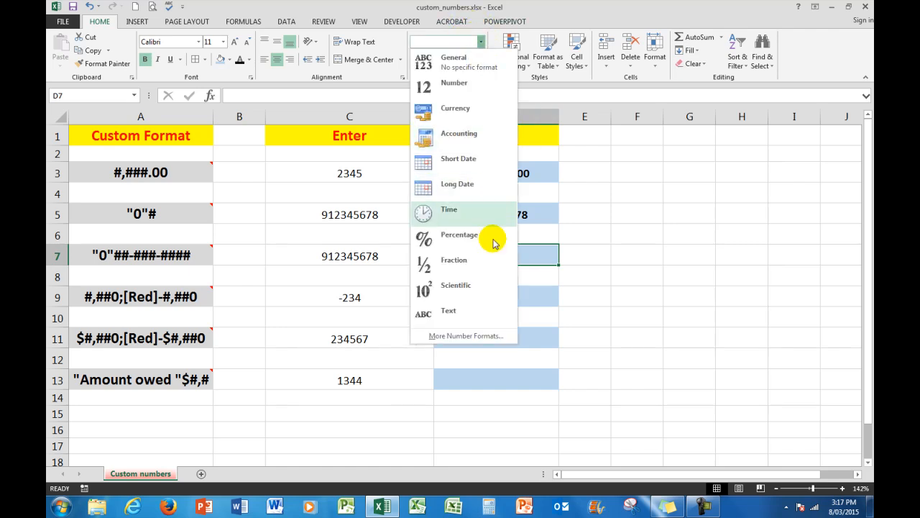
pyautogui.click(465, 336)
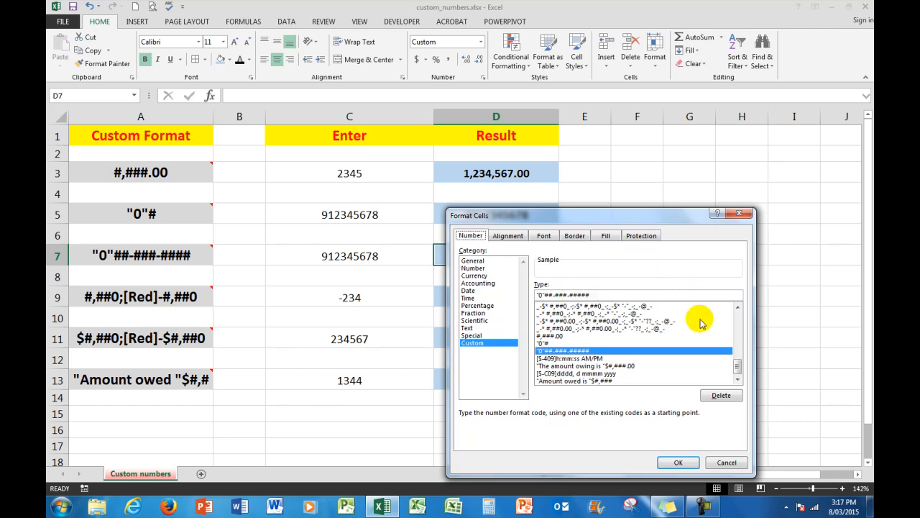
pyautogui.click(674, 464)
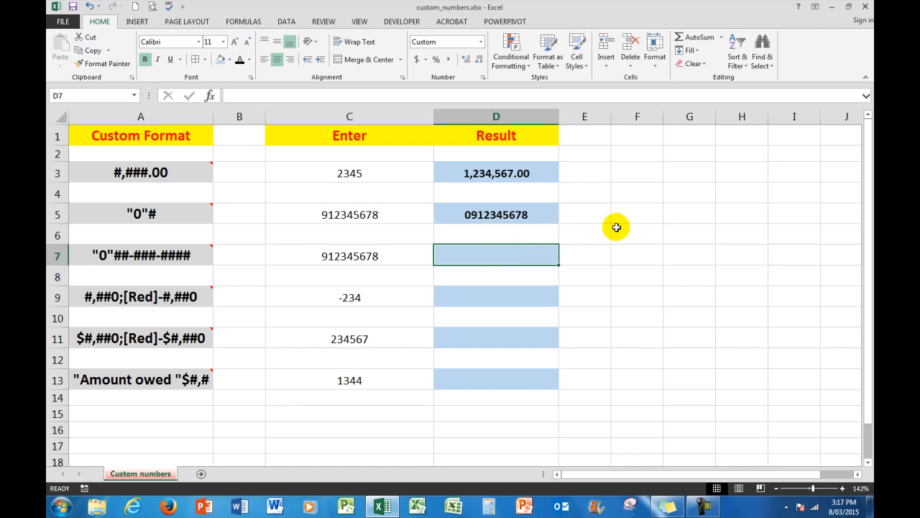
# - Enter the sample number given in C7, with a leading zero, into result cell D7
pyautogui.write('0912')
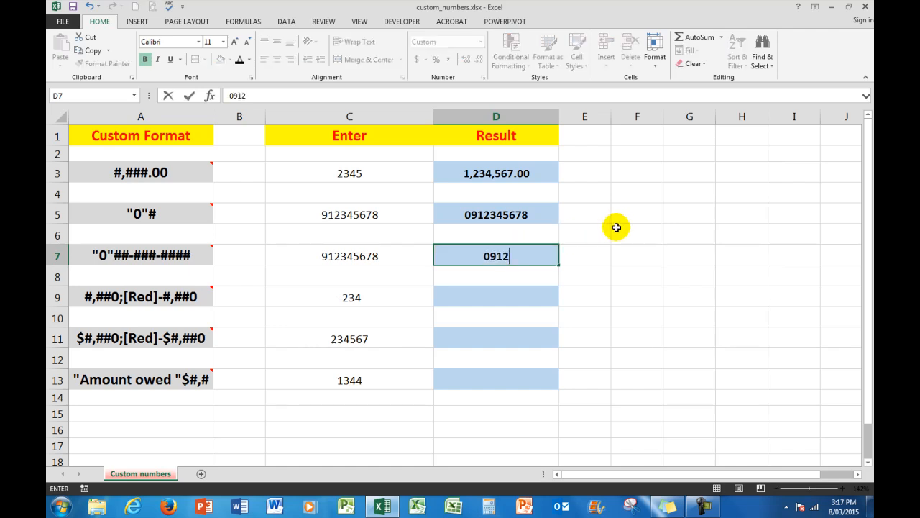
pyautogui.write('345678')
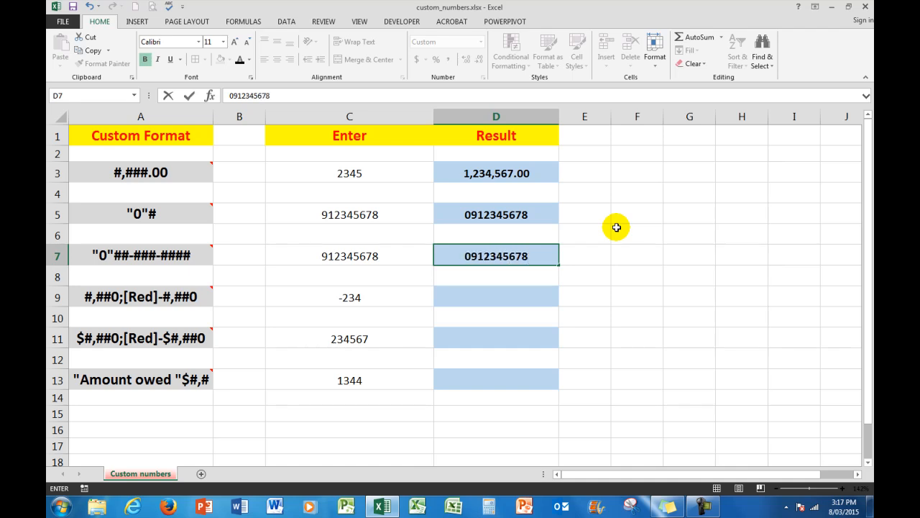
pyautogui.press('Return')
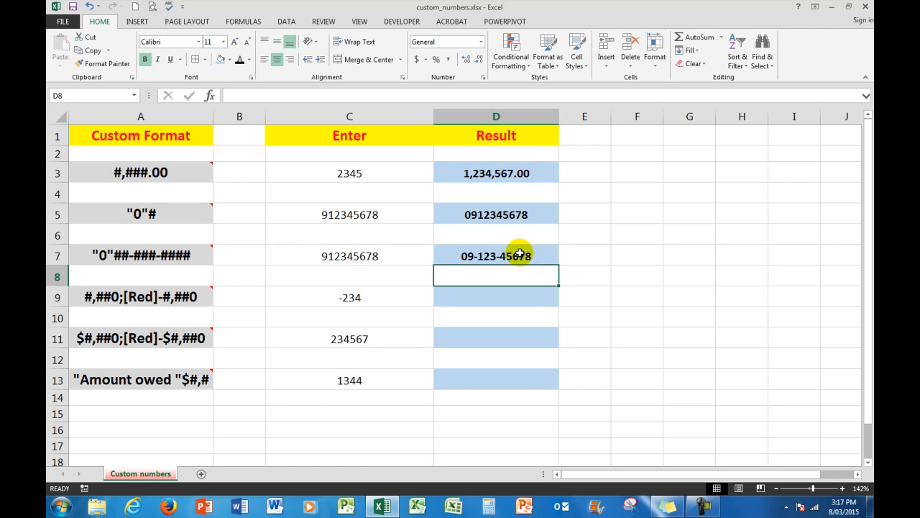
# - Enter the positive number 234 into result cell D9
pyautogui.click(496, 297)
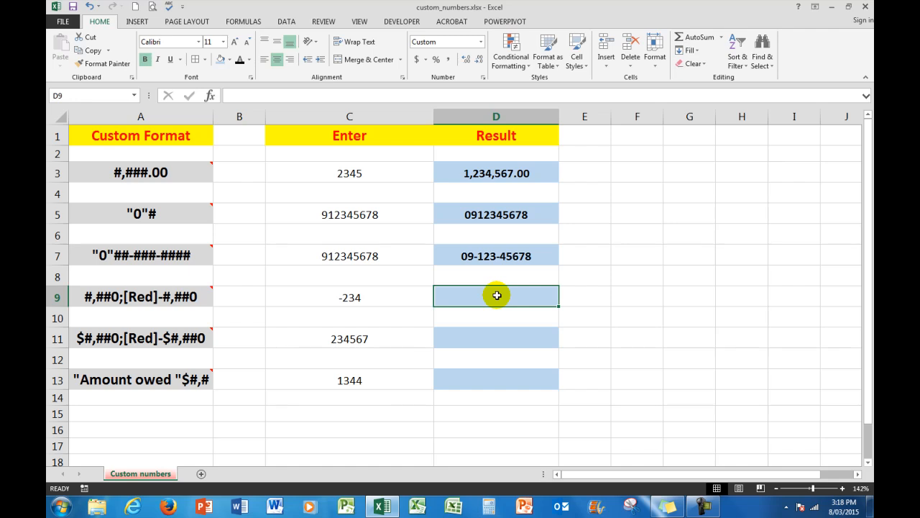
pyautogui.write('23')
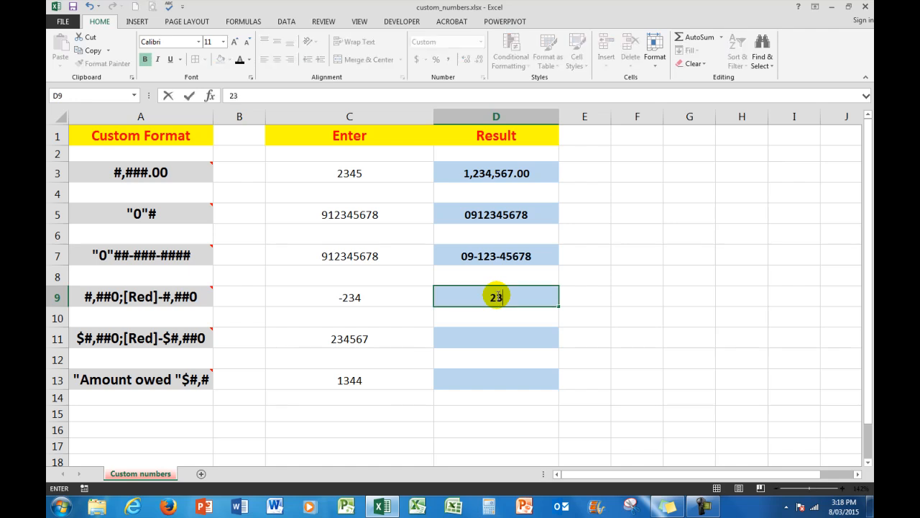
pyautogui.write('4')
pyautogui.press('Return')
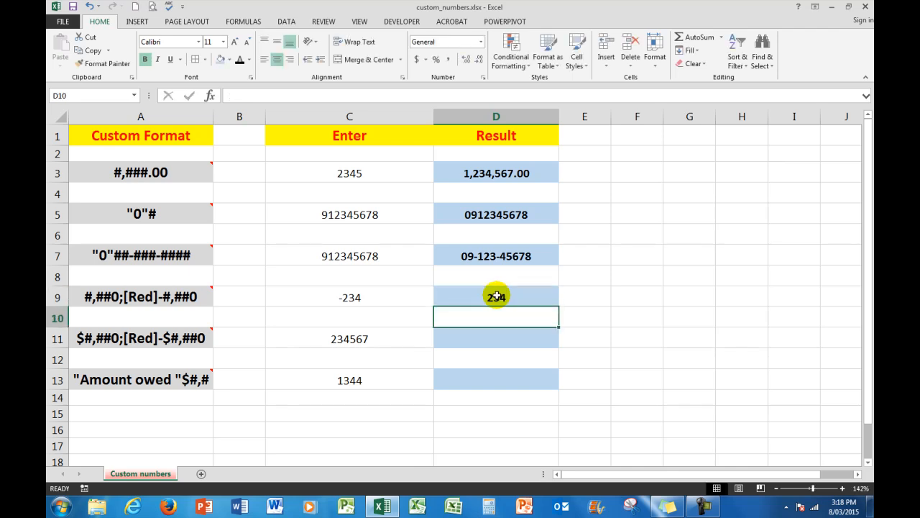
# - Replace the entry in result cell D9 with the negative number -234
pyautogui.click(496, 296)
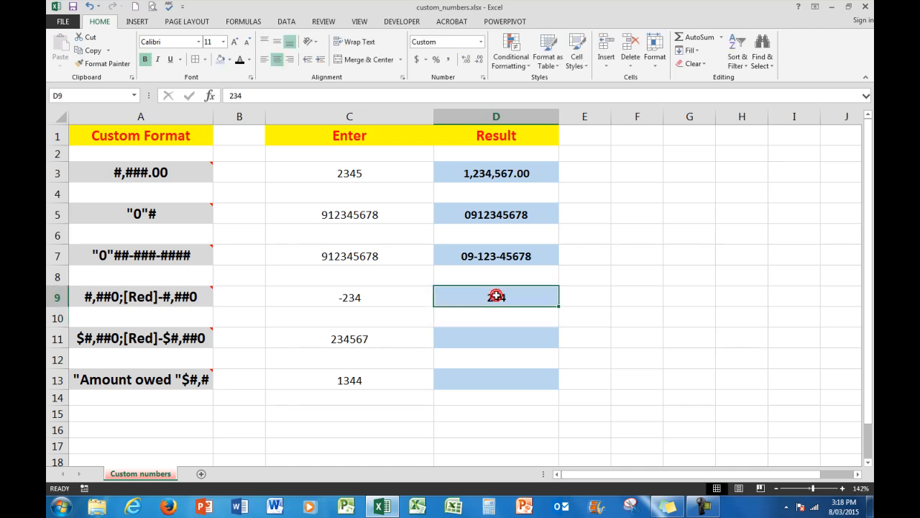
pyautogui.write('-234')
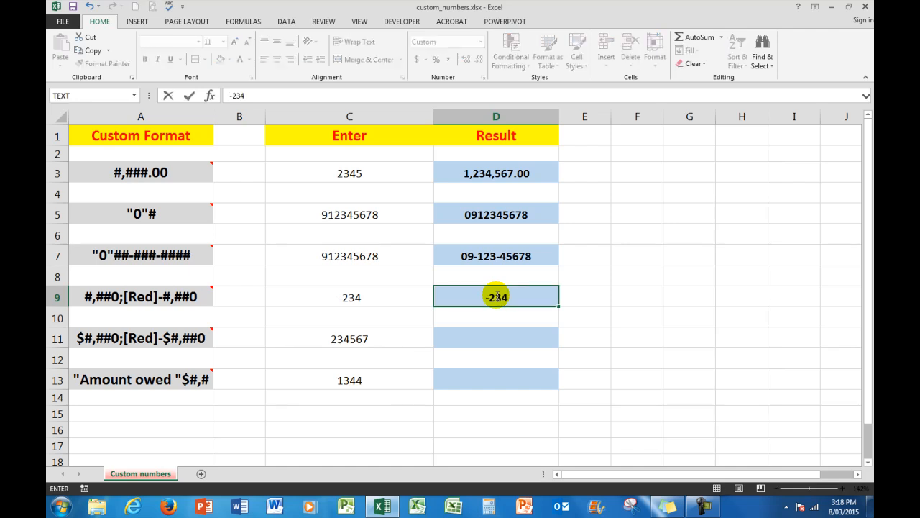
pyautogui.press('Return')
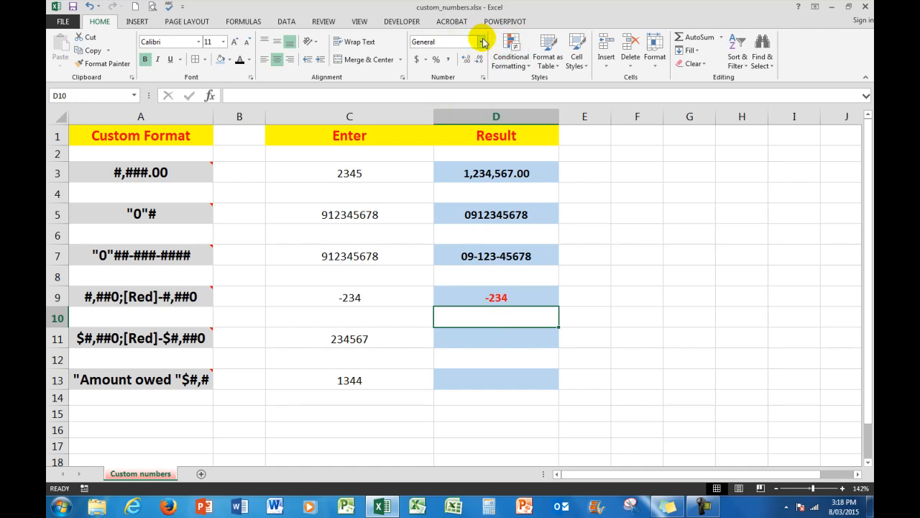
# - Review the custom number format code of result cell D9 and accept it as #,##0;[Red]-#,##0
pyautogui.click(494, 297)
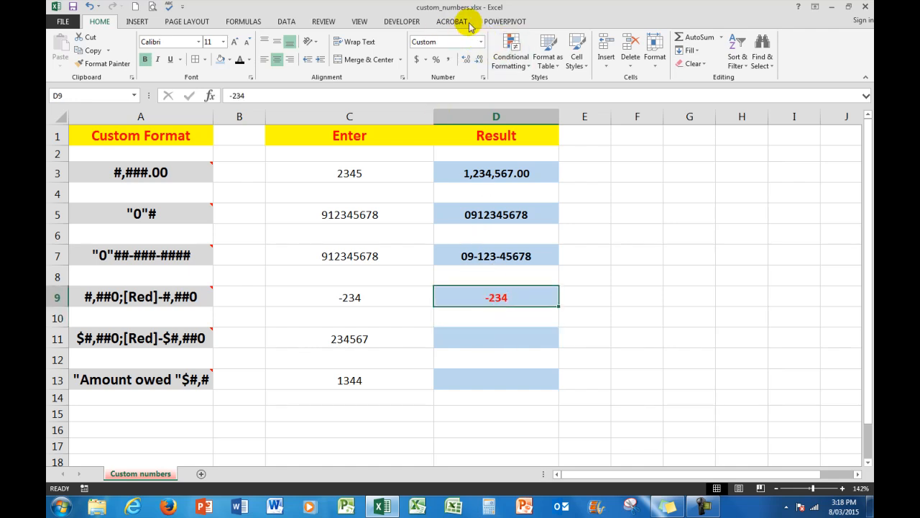
pyautogui.click(481, 43)
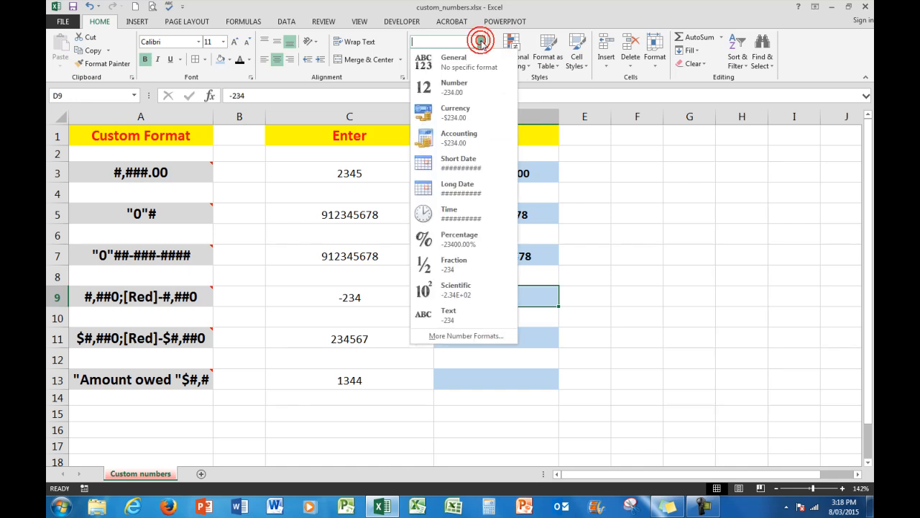
pyautogui.click(451, 337)
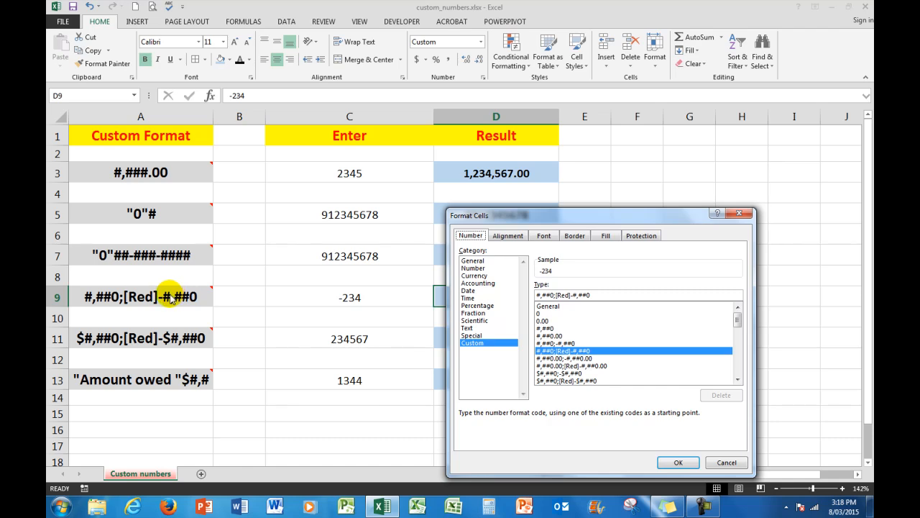
pyautogui.click(589, 295)
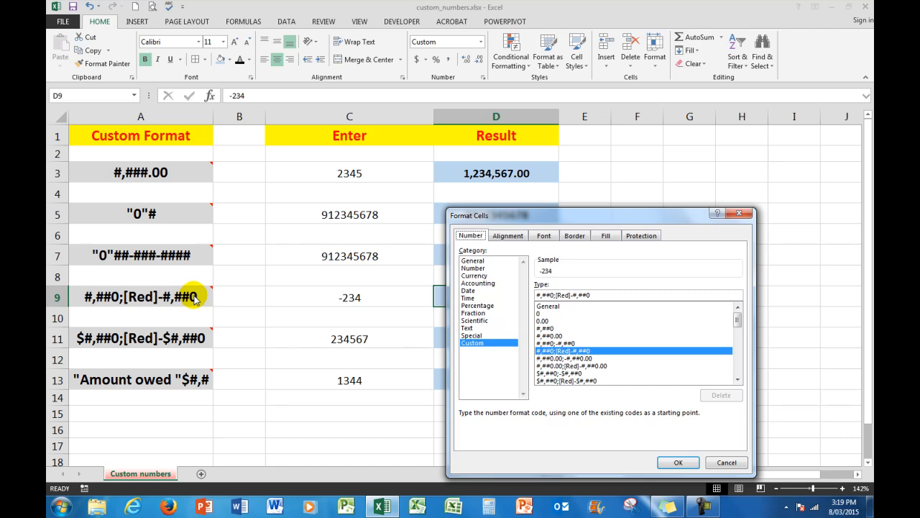
pyautogui.click(673, 464)
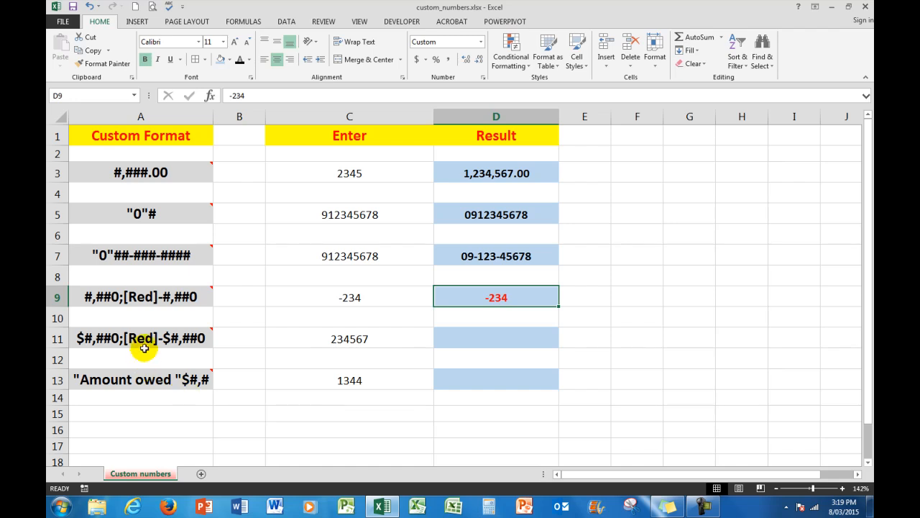
# - Read the comment on the format in A11 and enter 234567 into result cell D11
pyautogui.moveTo(145, 340)
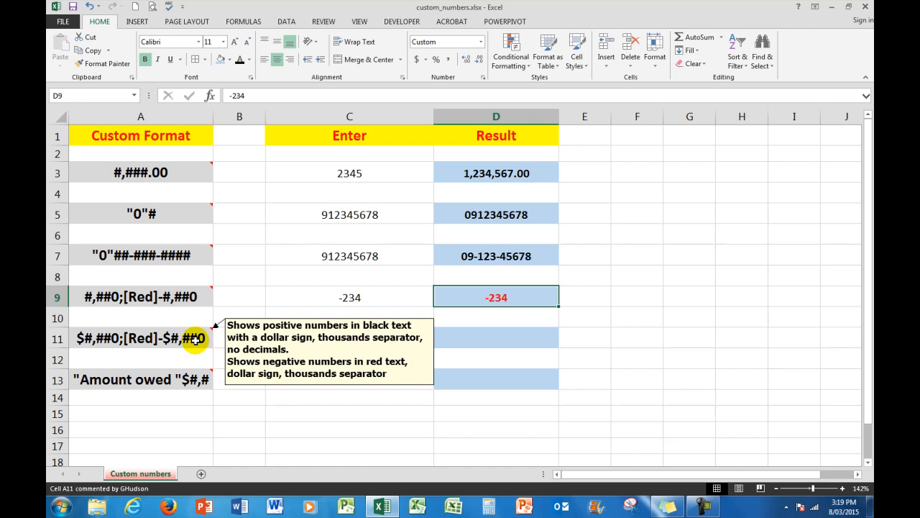
pyautogui.click(488, 338)
pyautogui.click(486, 338)
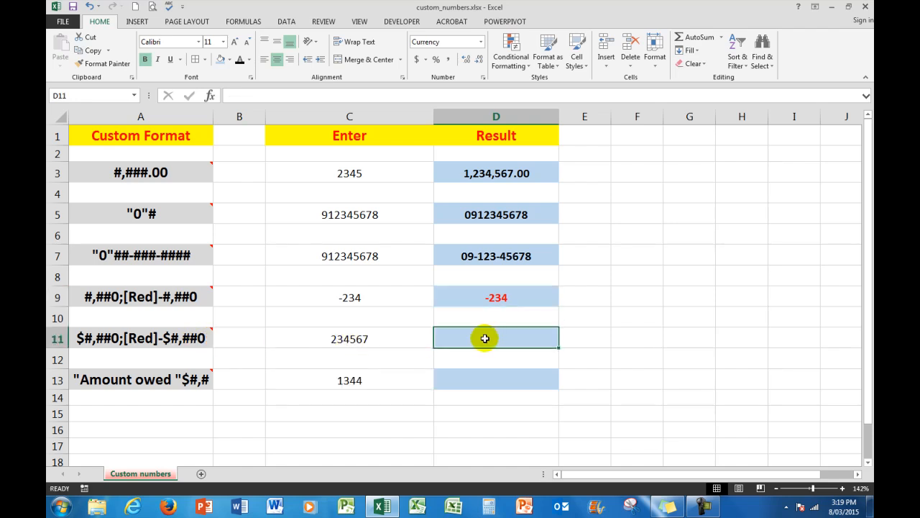
pyautogui.write('2345')
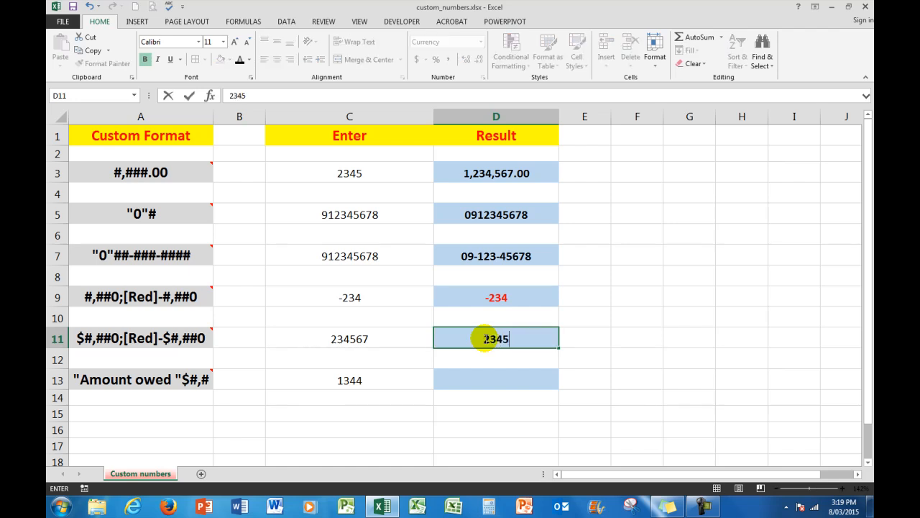
pyautogui.write('67')
pyautogui.press('Return')
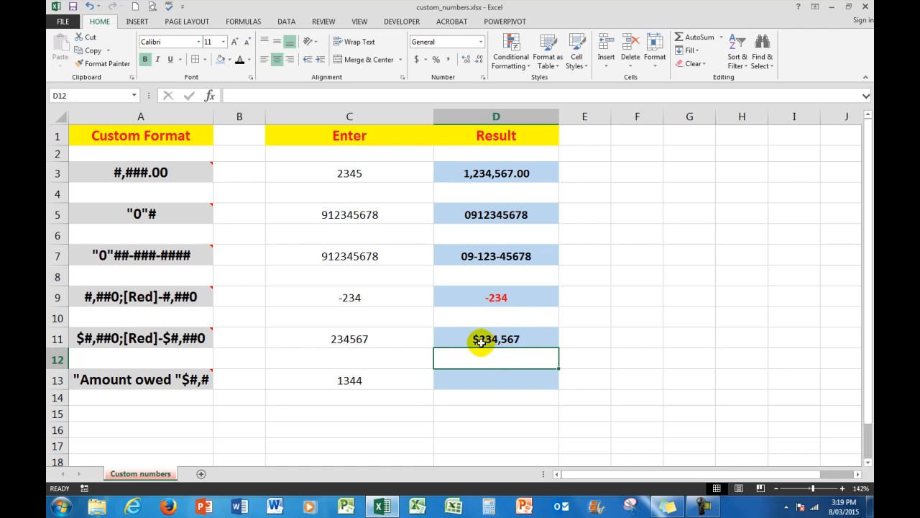
# - Make the number in result cell D11 negative by putting a minus sign before it, giving -234567
pyautogui.moveTo(86, 338)
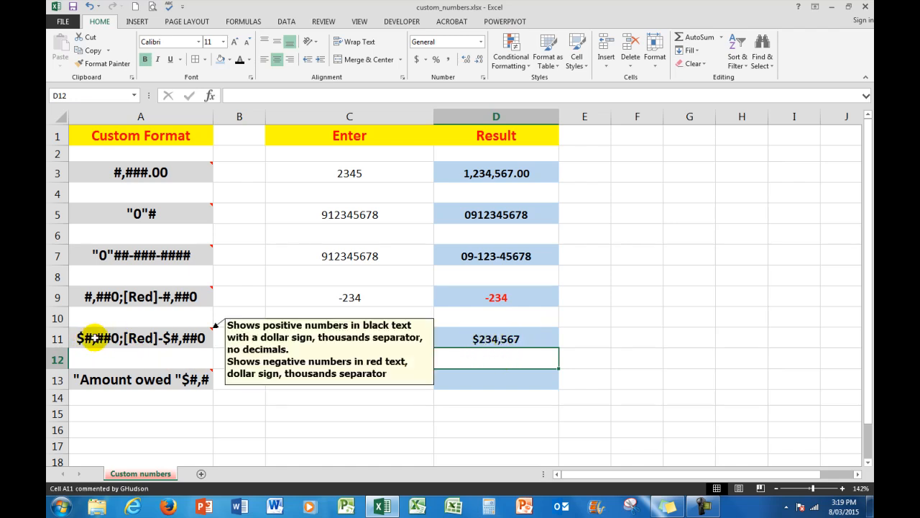
pyautogui.click(507, 339)
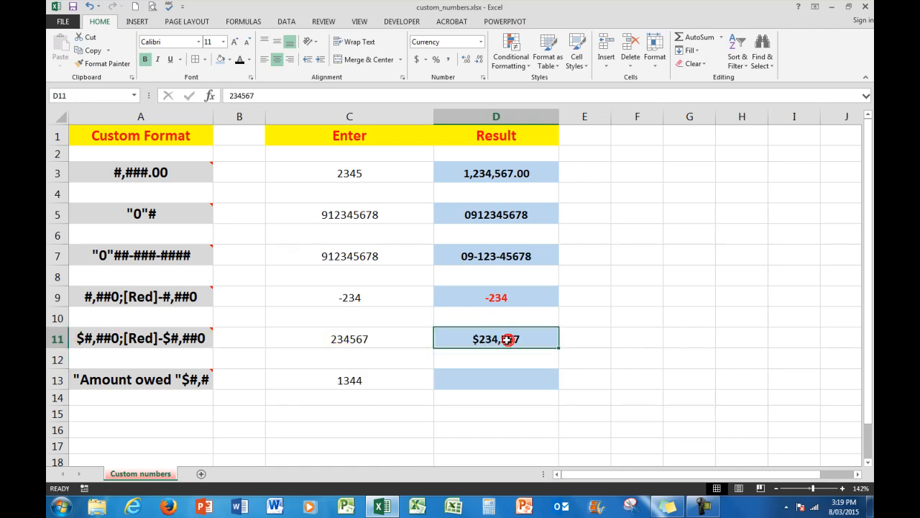
pyautogui.click(228, 94)
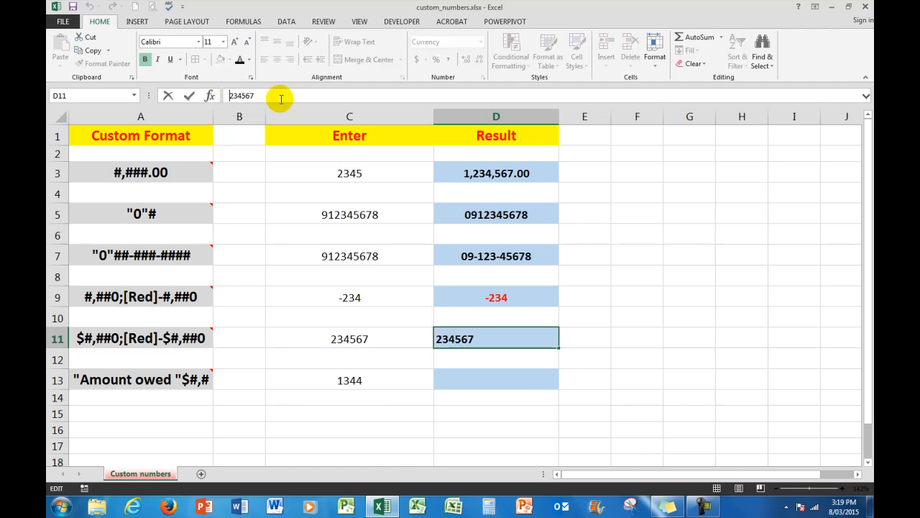
pyautogui.write('-')
pyautogui.press('Return')
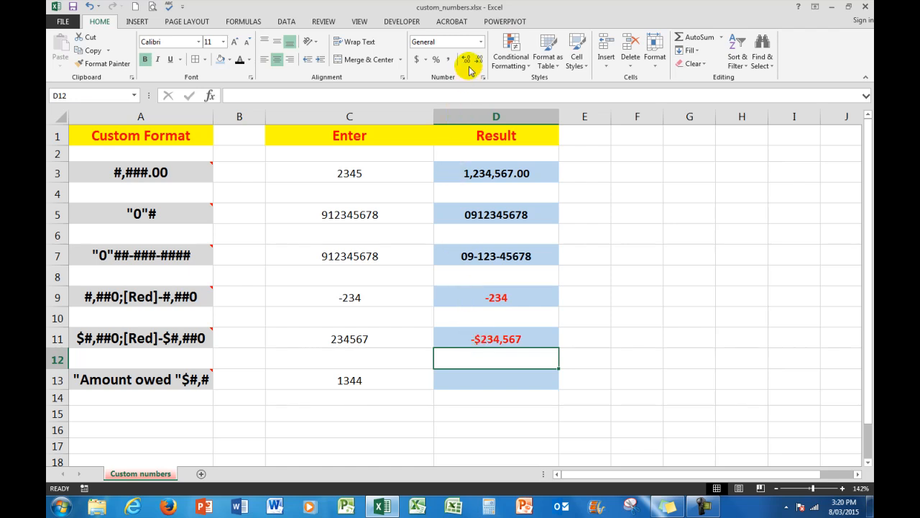
# - Review the number format of result cell D11 as a custom code and accept $#,##0;[Red]-$#,##0
pyautogui.click(469, 337)
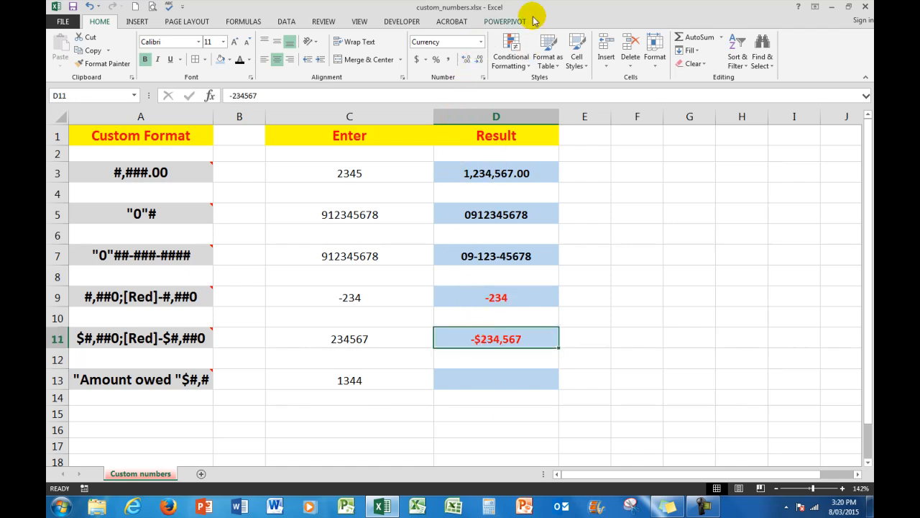
pyautogui.click(482, 42)
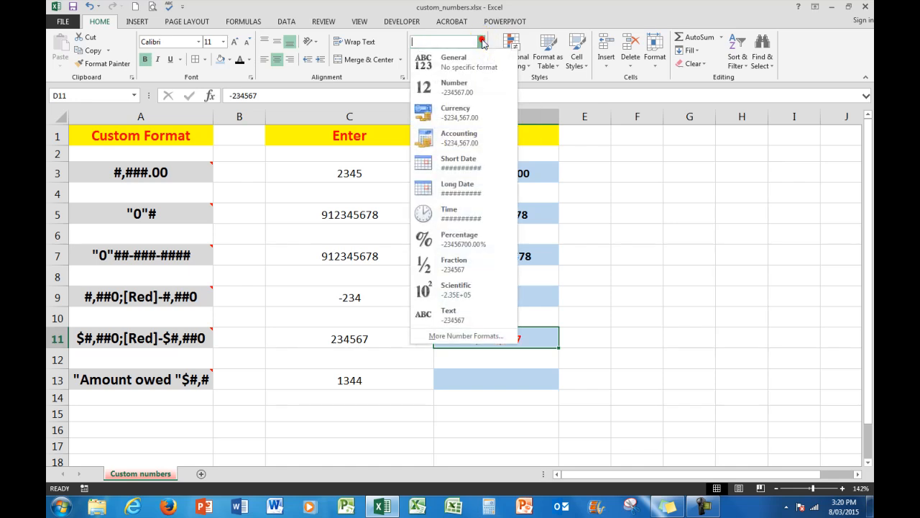
pyautogui.click(452, 336)
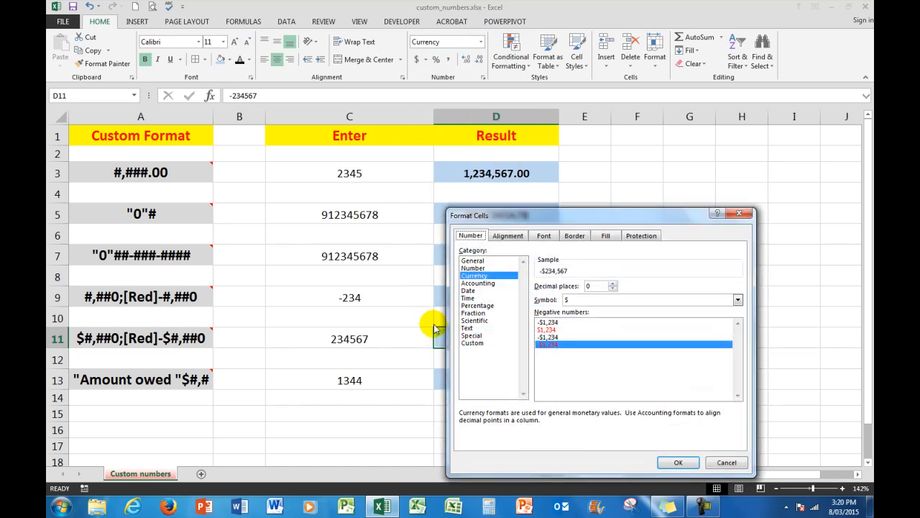
pyautogui.click(467, 343)
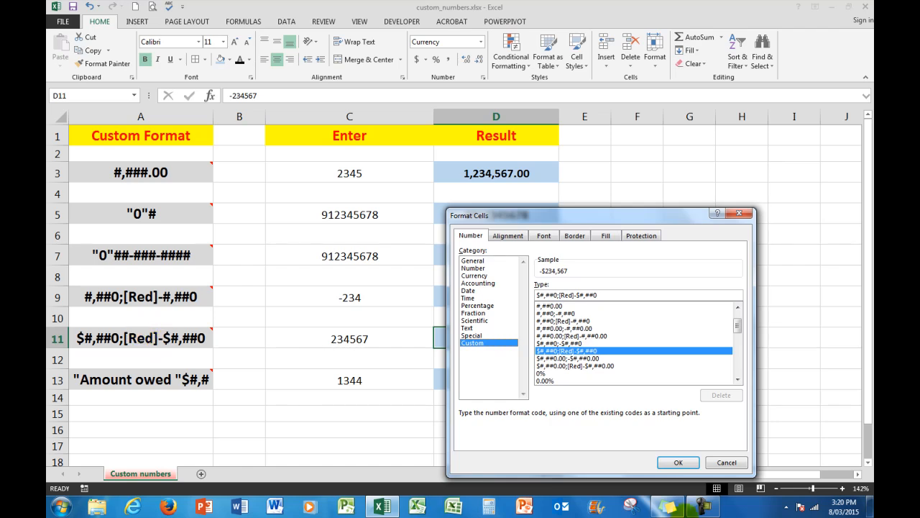
pyautogui.click(676, 462)
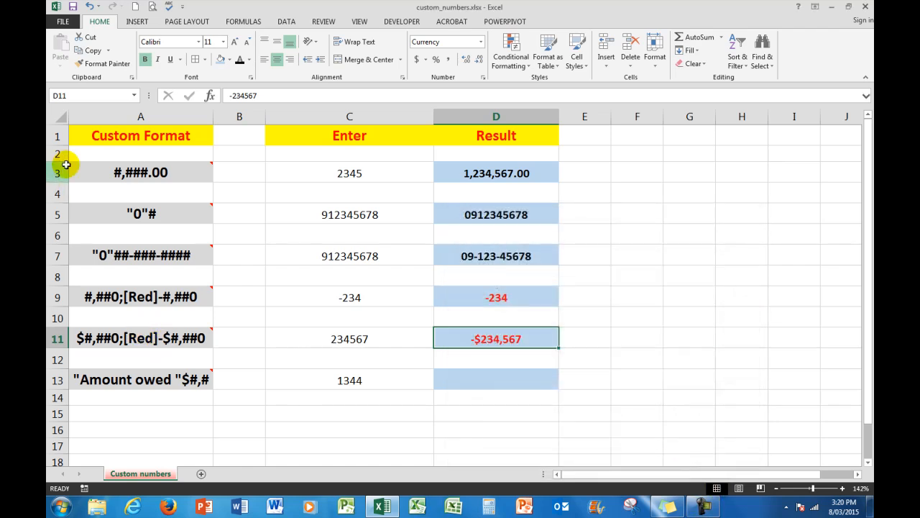
# - Read the comment on the format in A13, and review and accept the custom format "Amount owed is "$#,### of result cell D13
pyautogui.moveTo(142, 175)
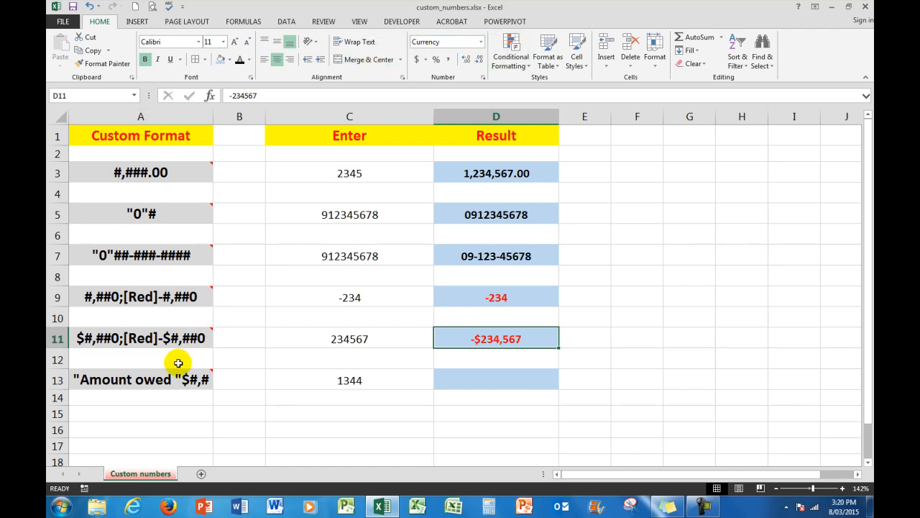
pyautogui.moveTo(147, 379)
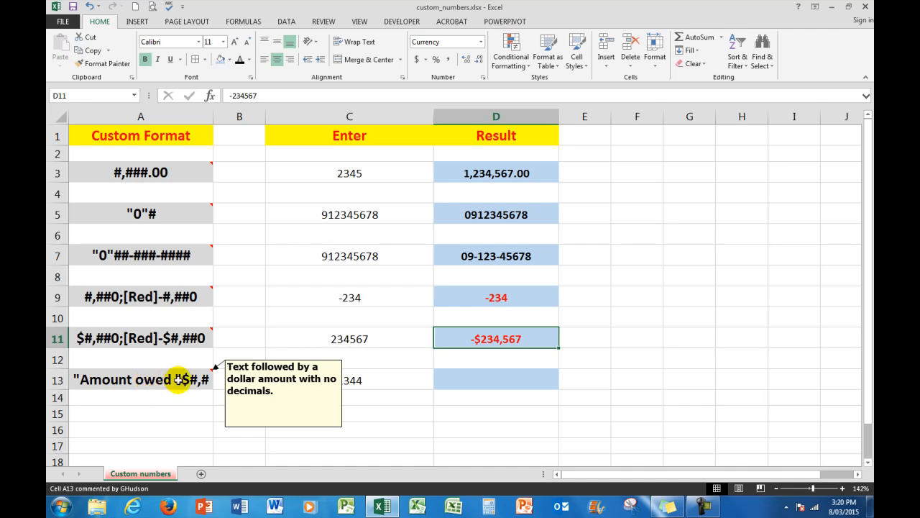
pyautogui.click(518, 379)
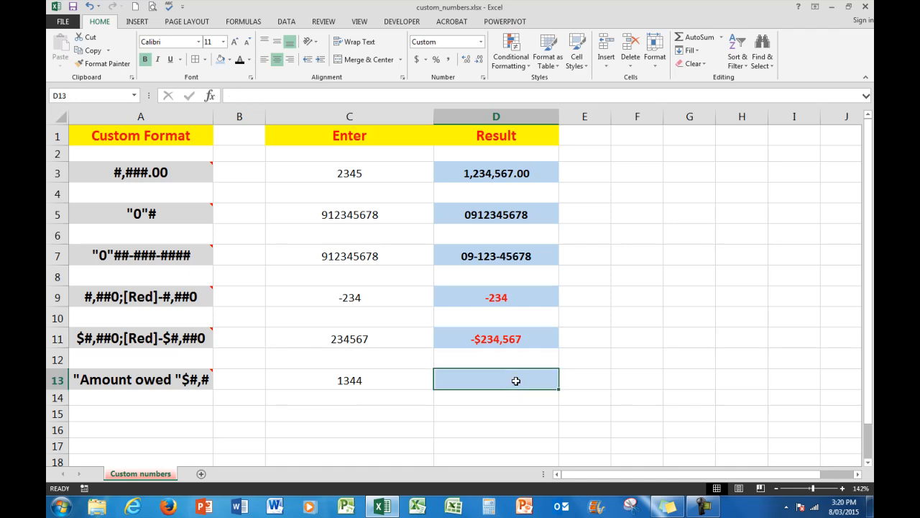
pyautogui.click(481, 41)
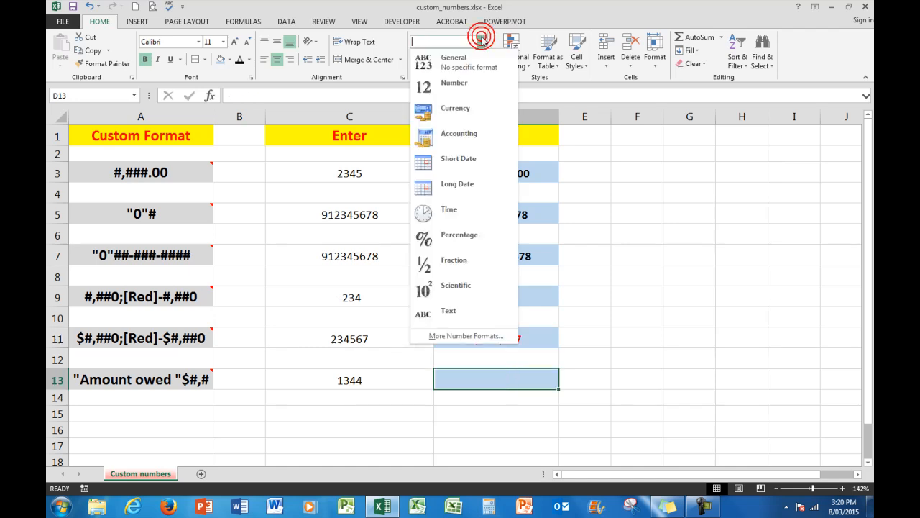
pyautogui.click(444, 337)
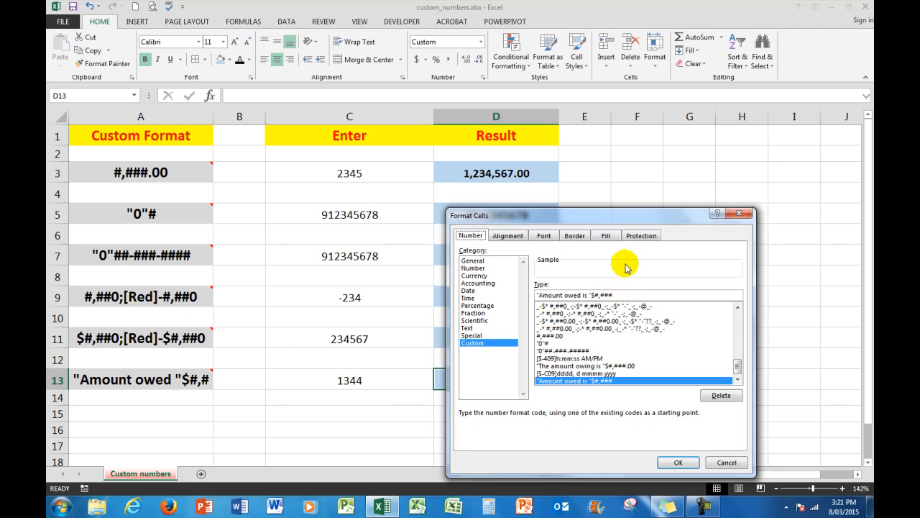
pyautogui.click(677, 461)
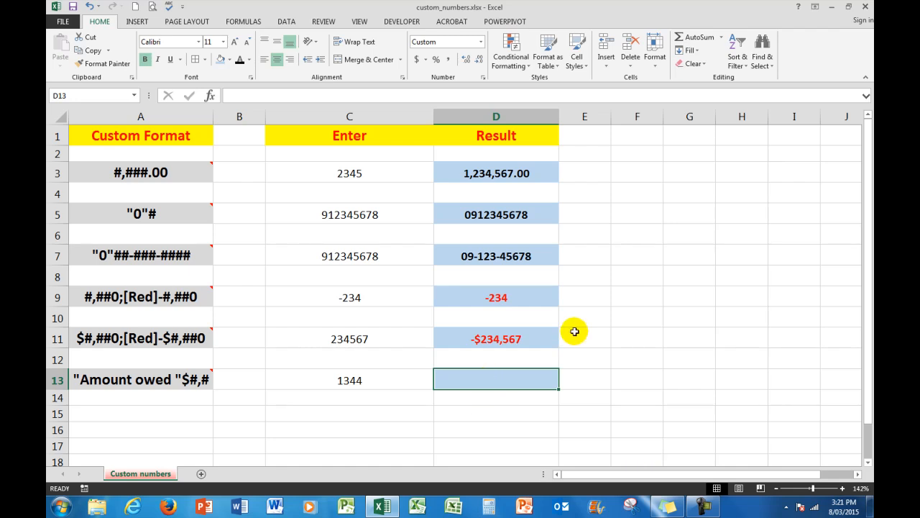
# - Enter 1344 into result cell D13 to test its text-and-dollar format, and clear the entry again
pyautogui.write('1344')
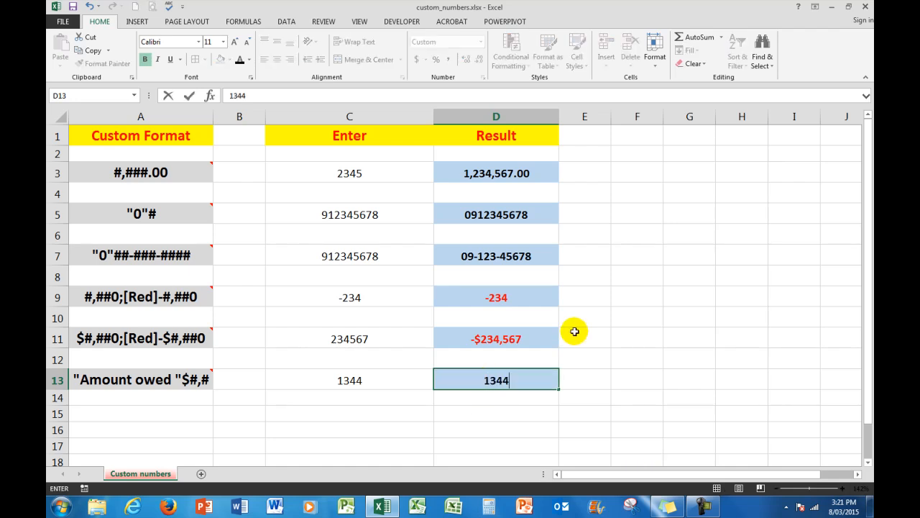
pyautogui.press('Return')
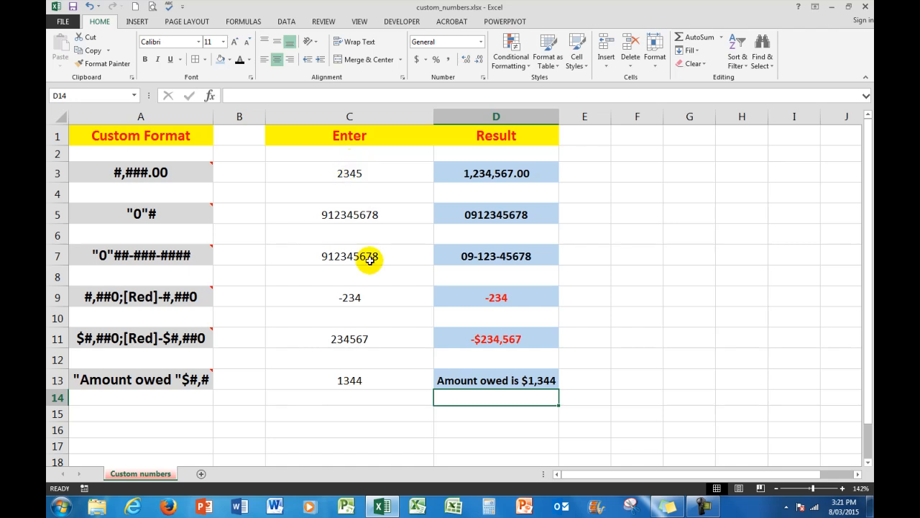
pyautogui.moveTo(152, 380)
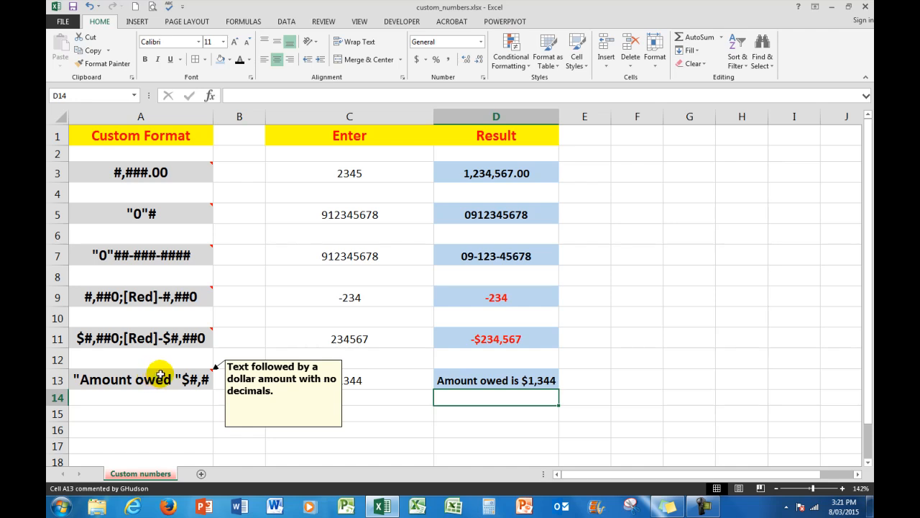
pyautogui.click(496, 379)
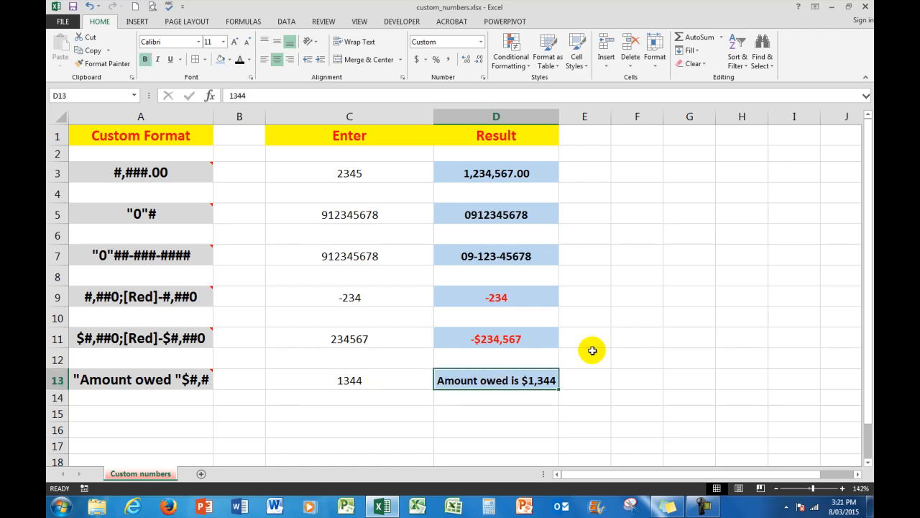
pyautogui.press('Delete')
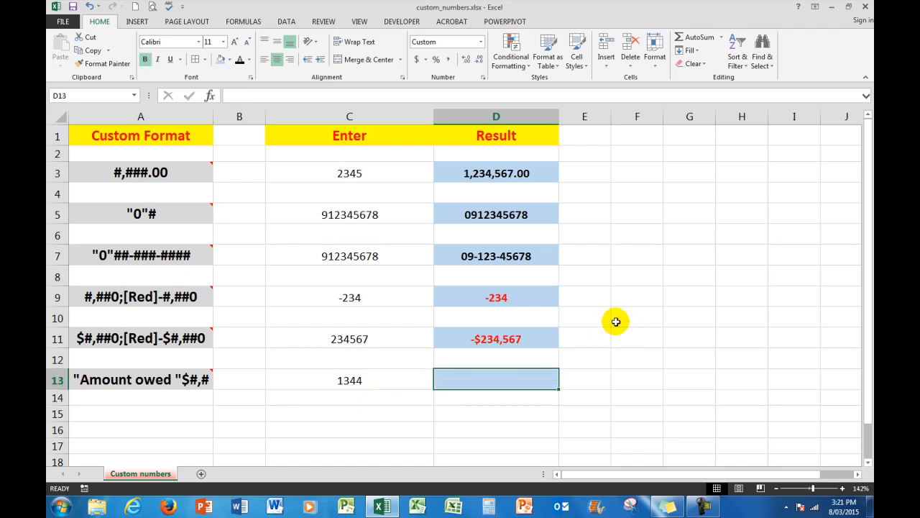
# - Enter 13.44 into result cell D13 to test how its text-and-dollar format handles decimals, and clear the entry again
pyautogui.write('13.44')
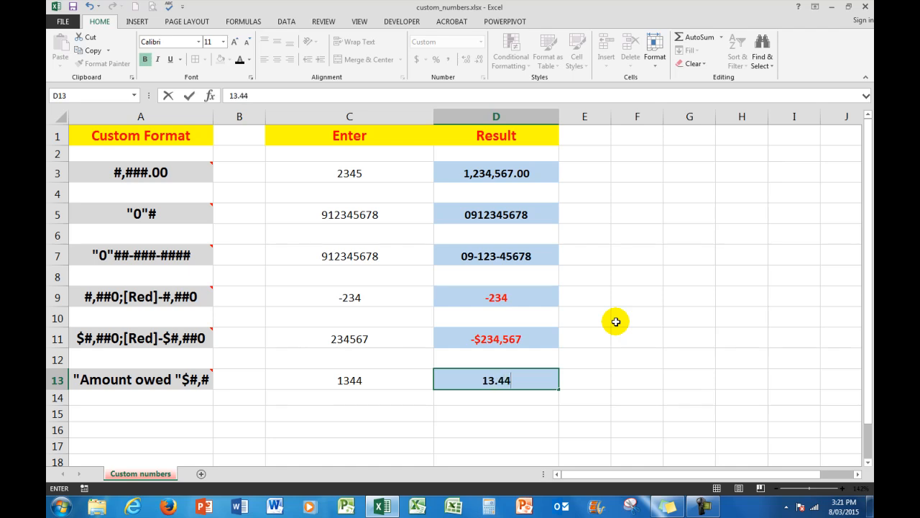
pyautogui.press('Return')
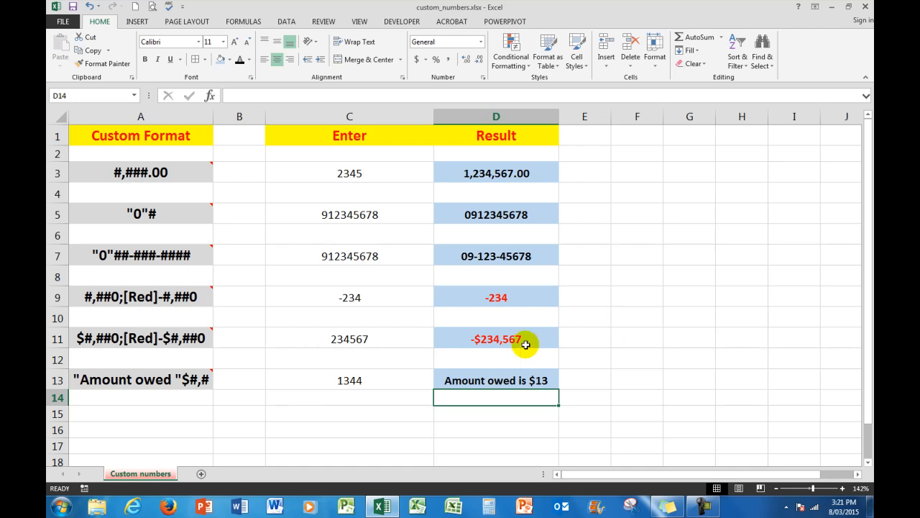
pyautogui.click(483, 374)
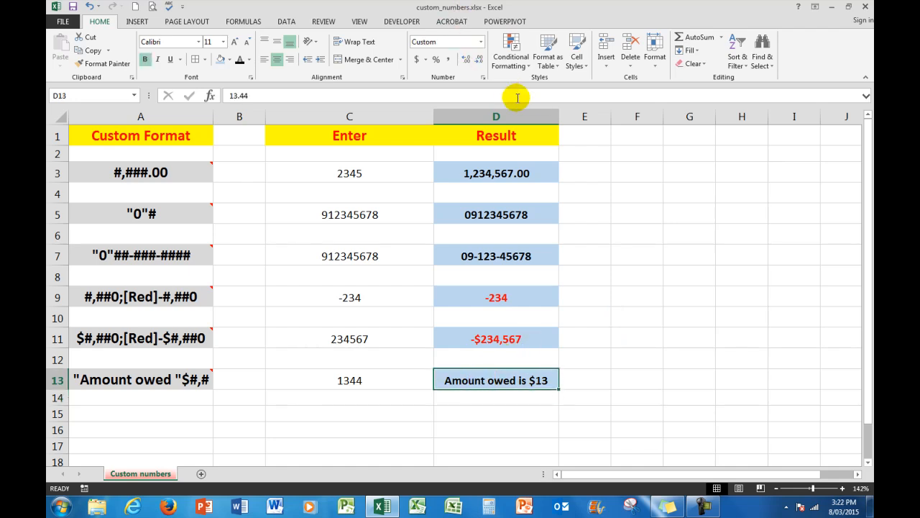
pyautogui.press('Delete')
# - Enter 13.66 into result cell D13 to test how its format rounds, and read the comment on the format in A13
pyautogui.write('1')
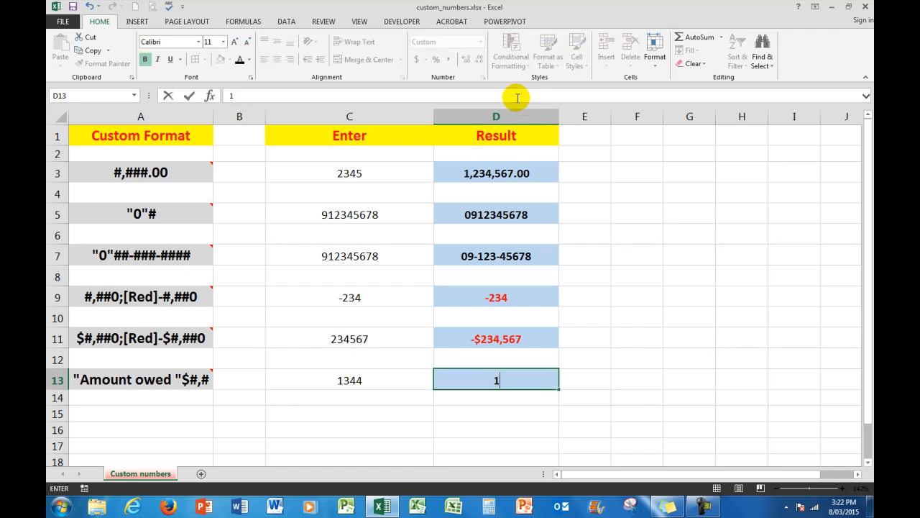
pyautogui.write('3.66')
pyautogui.press('Return')
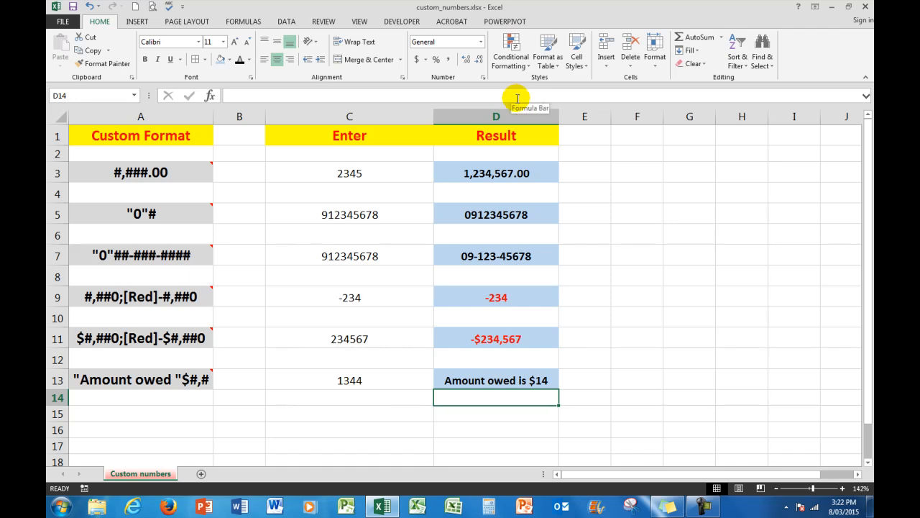
pyautogui.moveTo(194, 379)
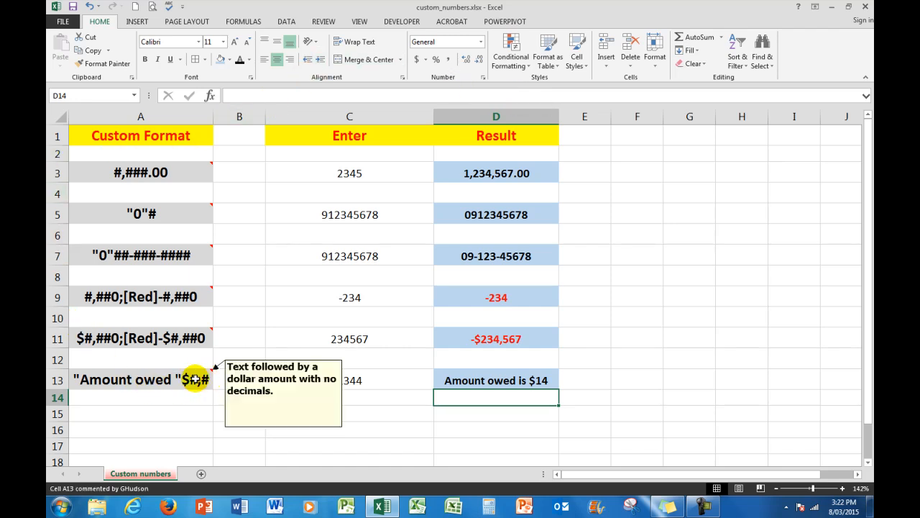